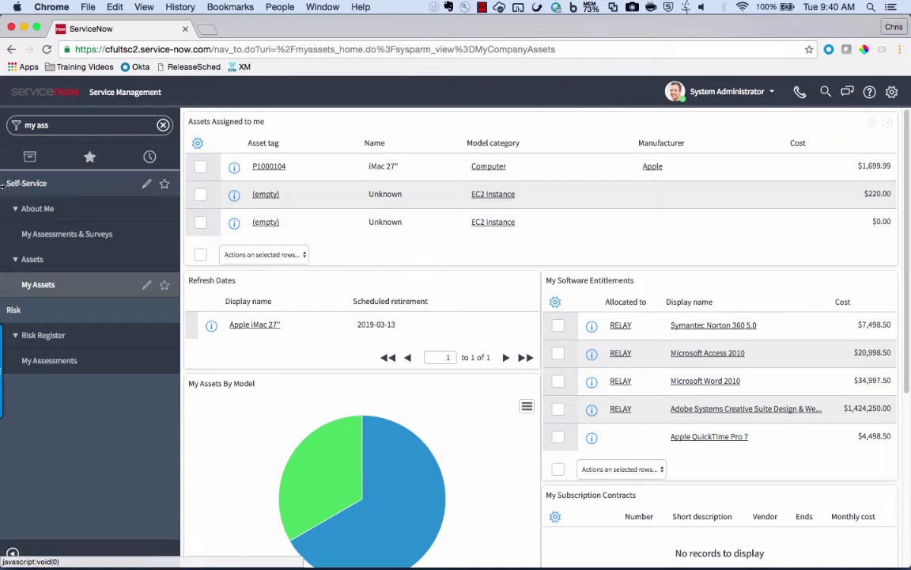
Find Service Portal Configuration by filtering the navigator for "service po", and open its Designer.
{"action": "left_click", "coordinate": [89, 124]}
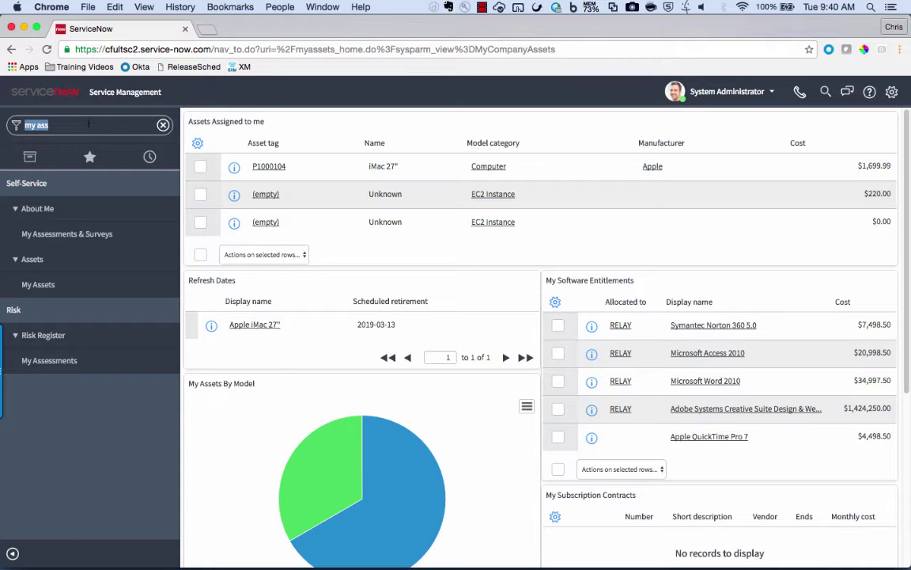
{"action": "type", "text": "service "}
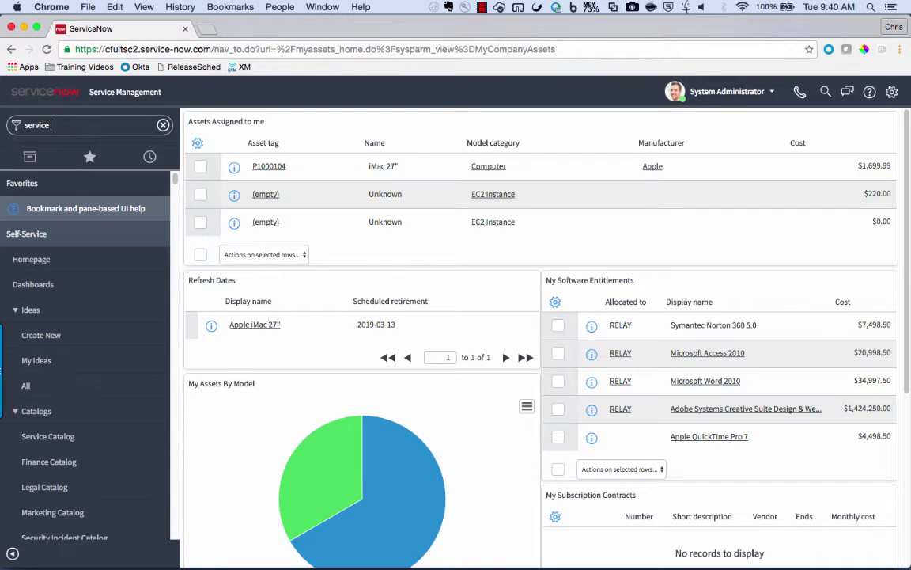
{"action": "type", "text": "poal"}
{"action": "key", "text": "BackSpace"}
{"action": "key", "text": "BackSpace"}
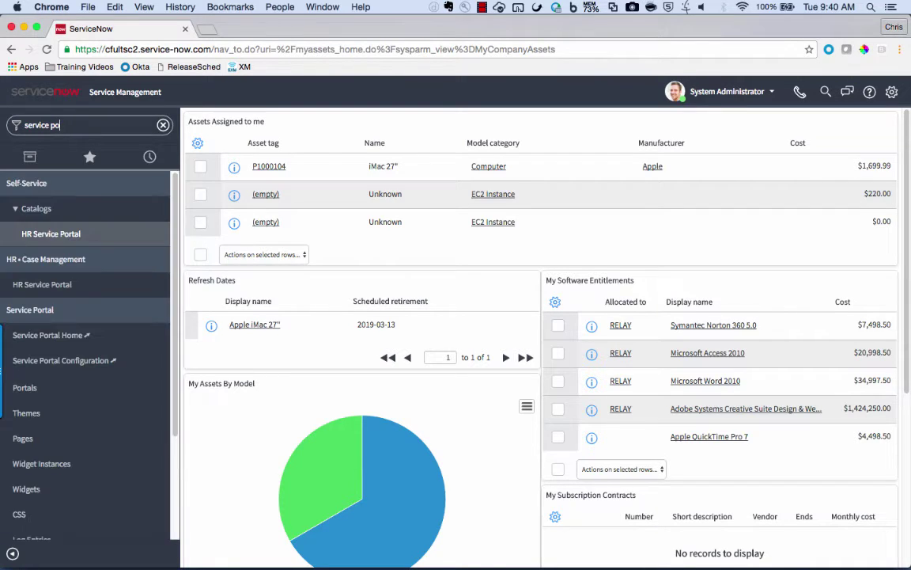
{"action": "left_click", "coordinate": [87, 367]}
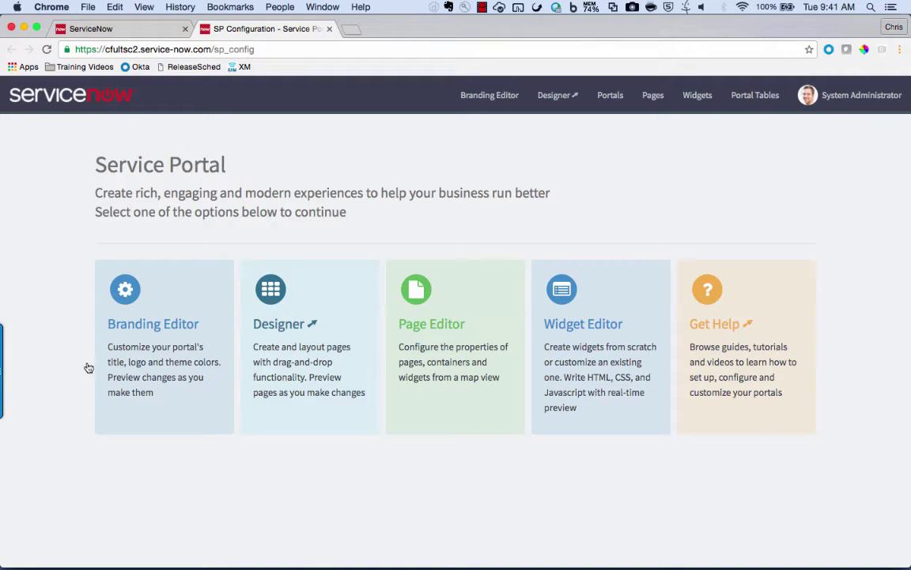
{"action": "left_click", "coordinate": [307, 306]}
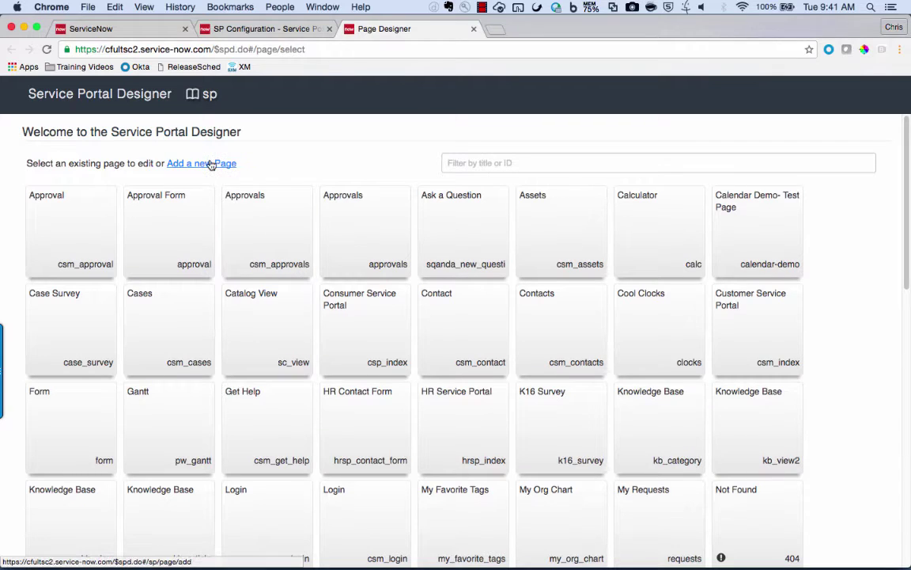
Add a new page titled "My Assets" with the ID my_assets, and select Service Portal (sp) as its portal.
{"action": "left_click", "coordinate": [204, 167]}
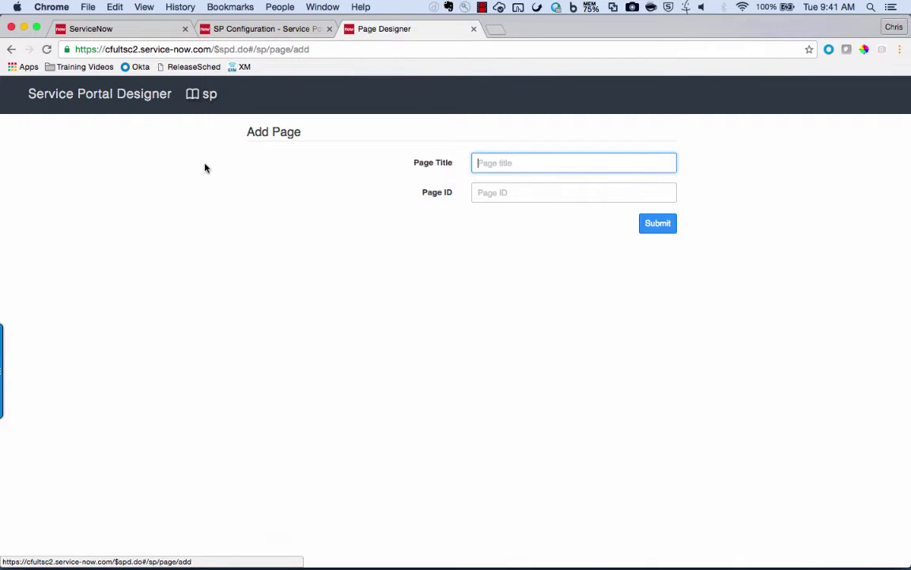
{"action": "type", "text": "My Assets"}
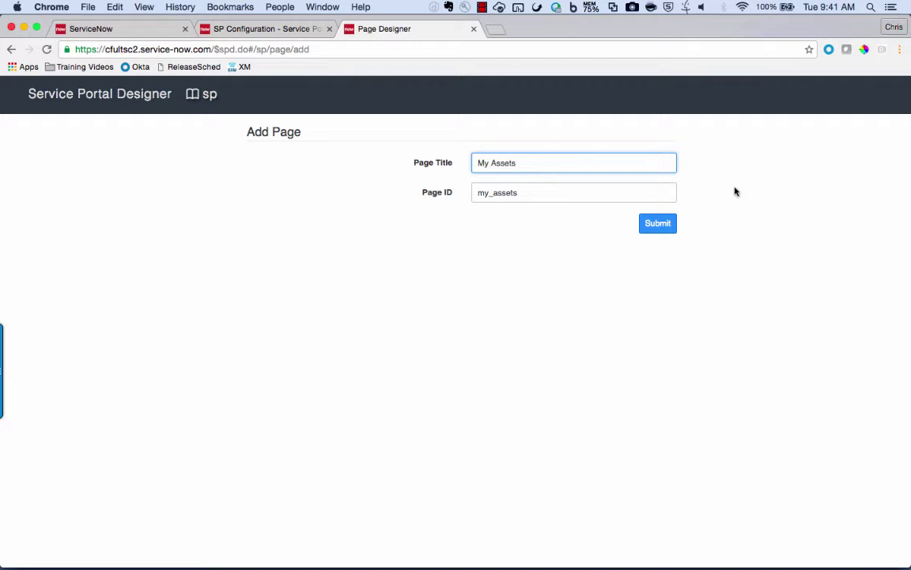
{"action": "left_click", "coordinate": [665, 225]}
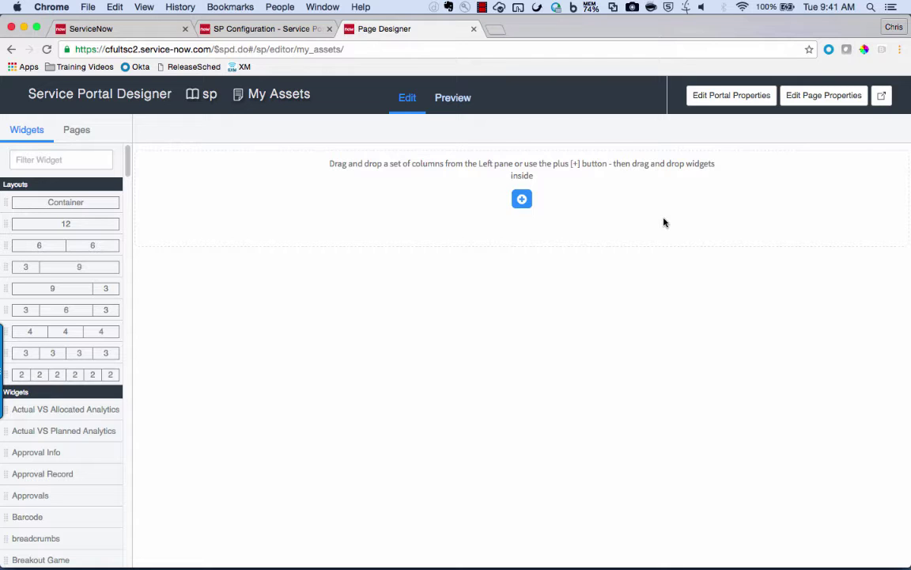
{"action": "left_click", "coordinate": [197, 98]}
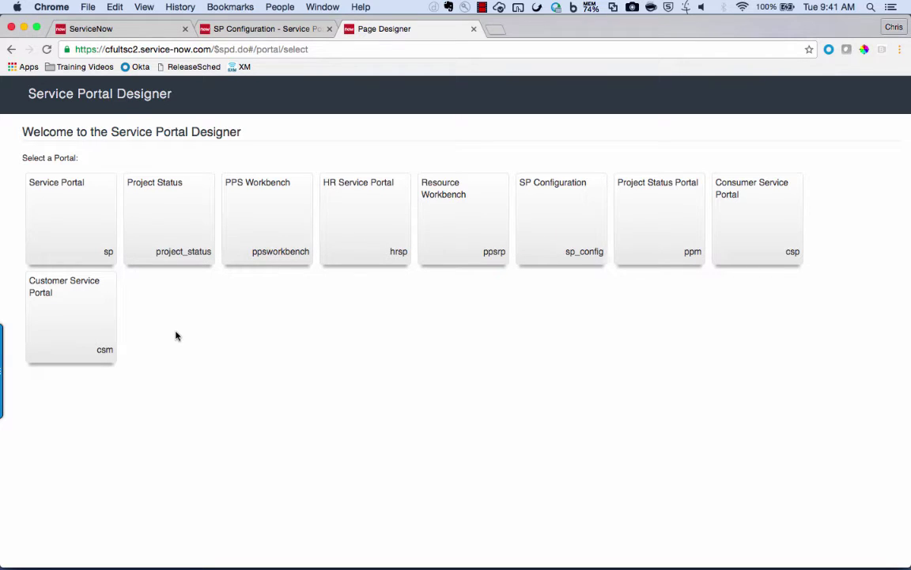
{"action": "left_click", "coordinate": [93, 213]}
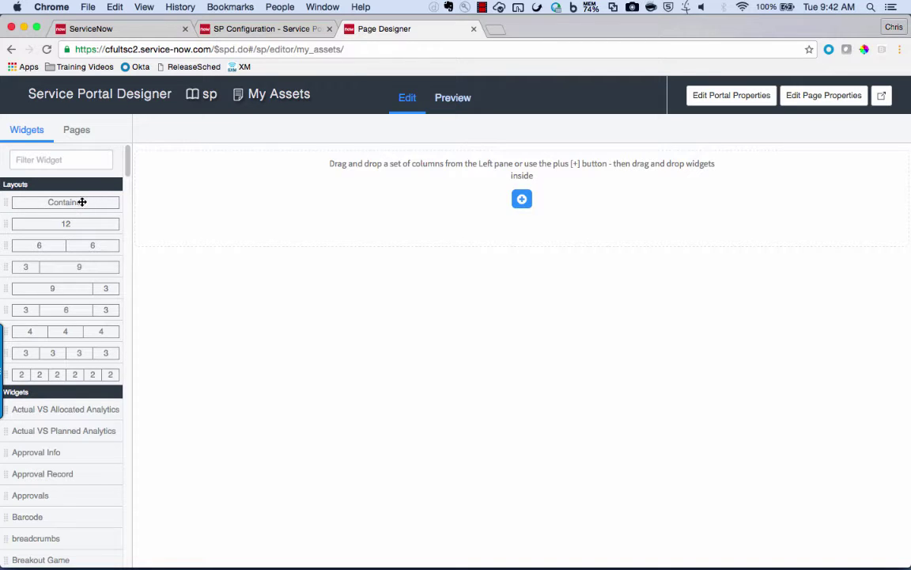
Add a second container, and place a 12-column row in the first container and a 6/6 row in the second.
{"action": "left_click_drag", "start_coordinate": [82, 201], "coordinate": [304, 289]}
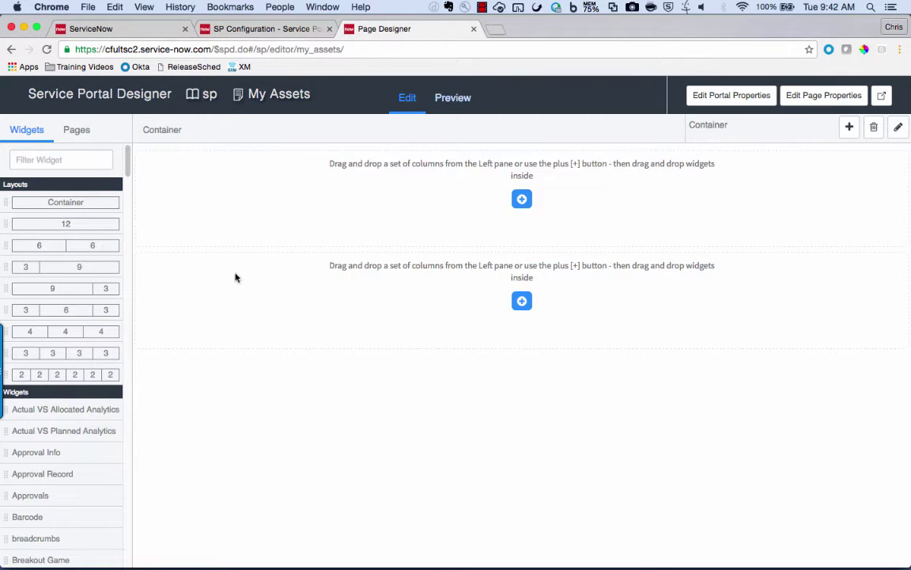
{"action": "left_click_drag", "start_coordinate": [90, 225], "coordinate": [375, 212]}
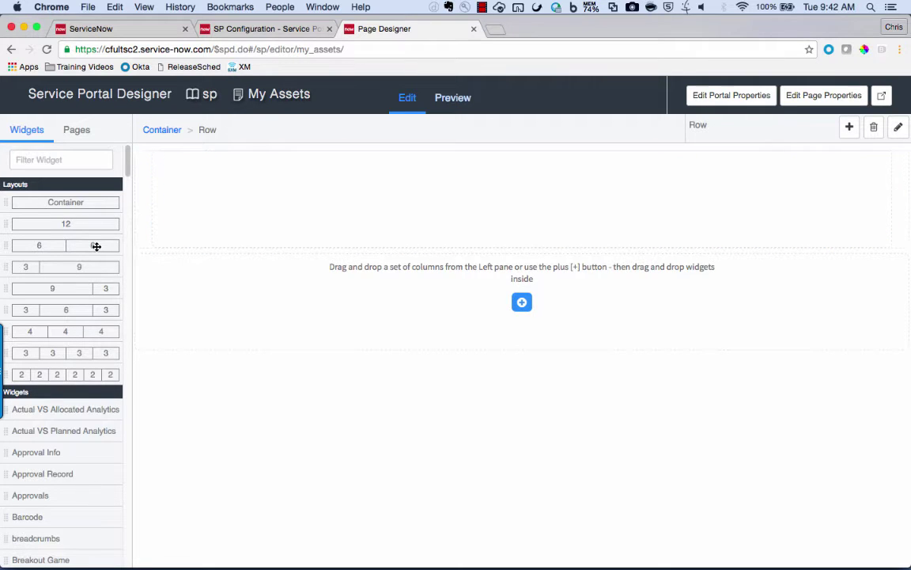
{"action": "left_click_drag", "start_coordinate": [95, 246], "coordinate": [357, 320]}
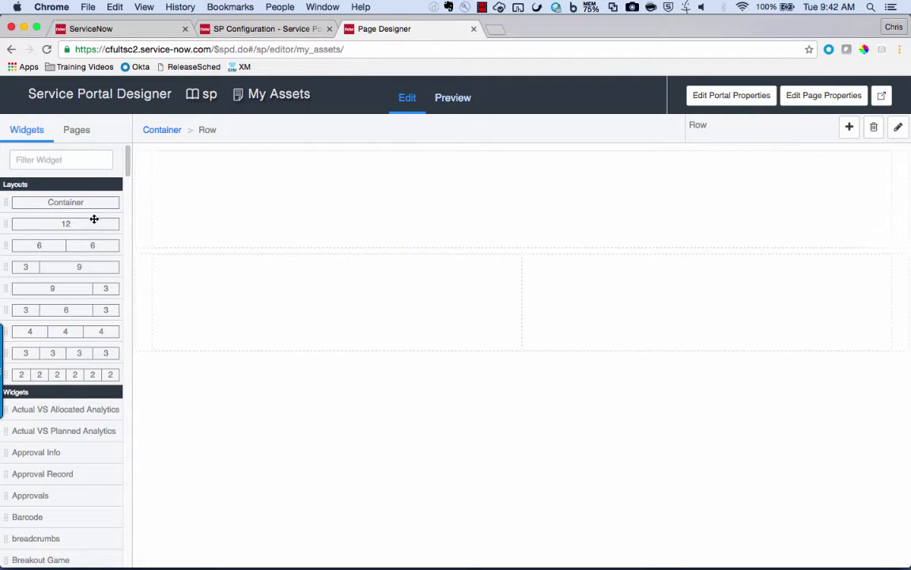
Find the HTML widget by filtering for "html" and place it in the full-width column of the first container.
{"action": "left_click", "coordinate": [66, 157]}
{"action": "type", "text": "html"}
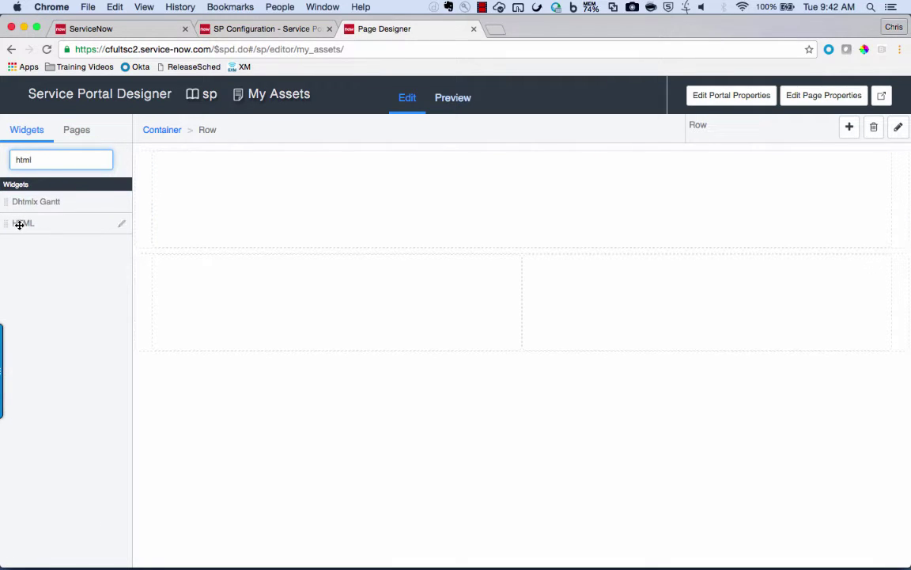
{"action": "left_click_drag", "start_coordinate": [18, 224], "coordinate": [298, 188]}
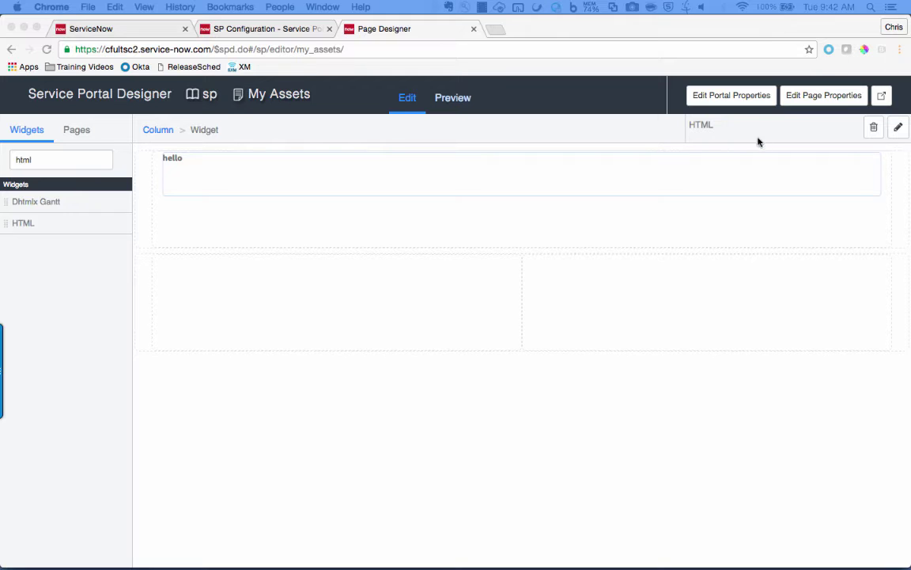
Fill the HTML widget with a "My Assets" heading directly above the paragraph starting "See and work with all of your assigned assets in one place".
{"action": "left_click", "coordinate": [766, 167]}
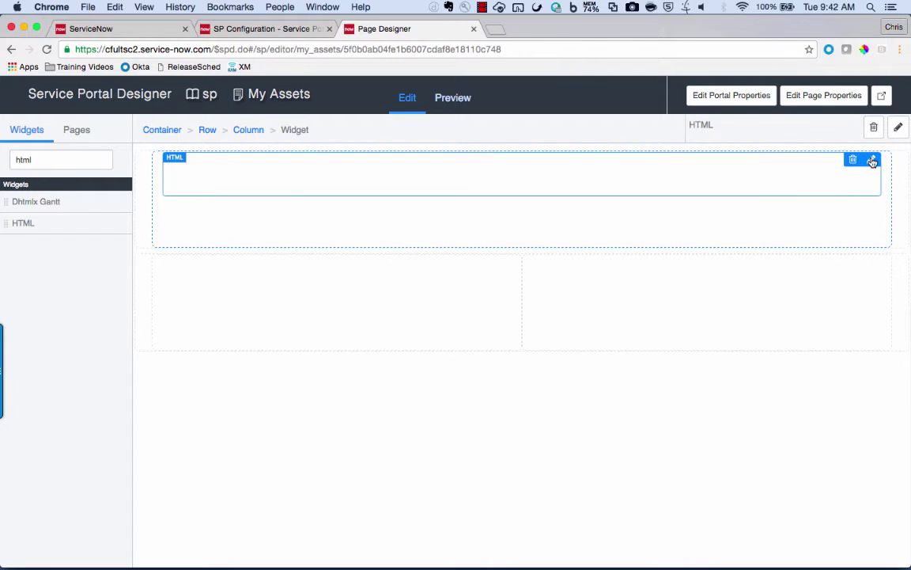
{"action": "left_click", "coordinate": [871, 160]}
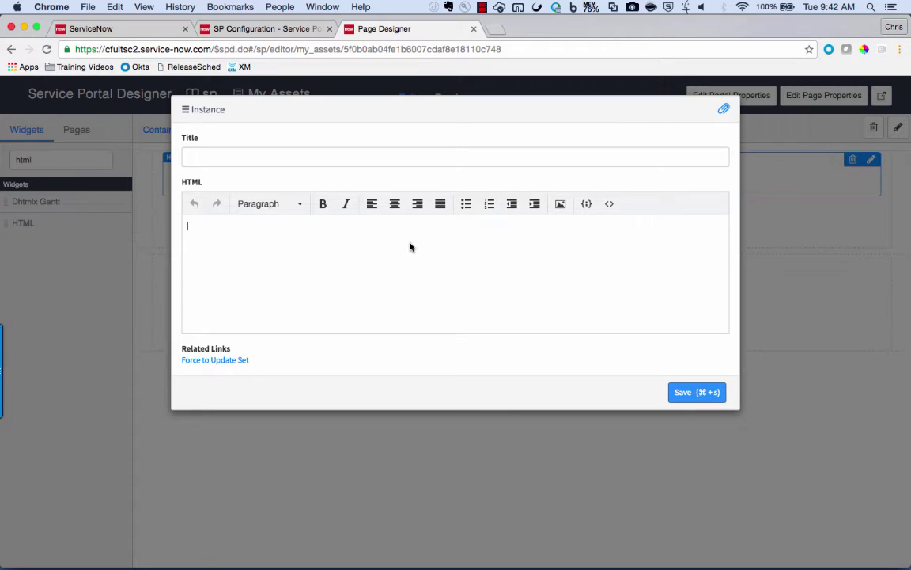
{"action": "type", "text": "My Assets See and work with all of your assigned assets in one place.  Ensure this list is accurate; inform IT if it's incorrect.  Also, see when you're due for hardware refreshes and what software entitlements you have"}
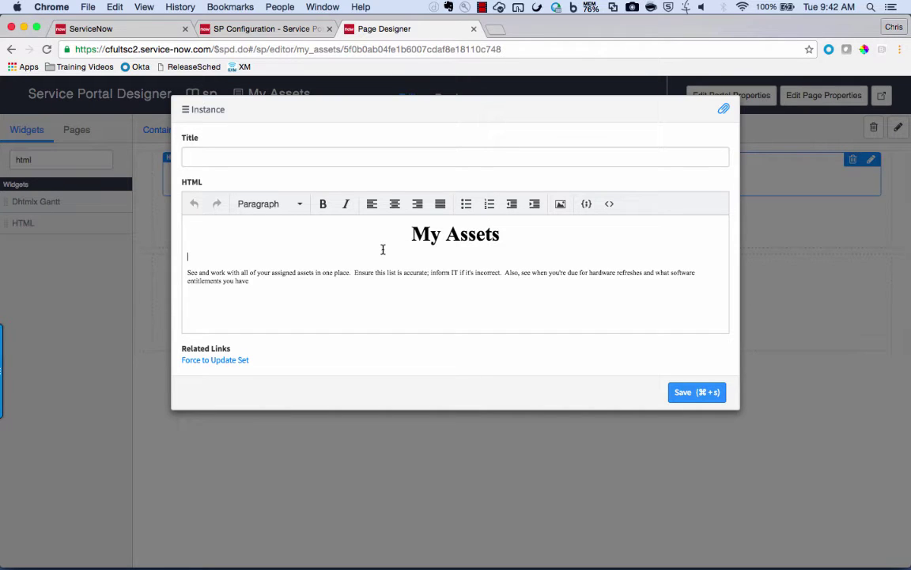
{"action": "key", "text": "BackSpace"}
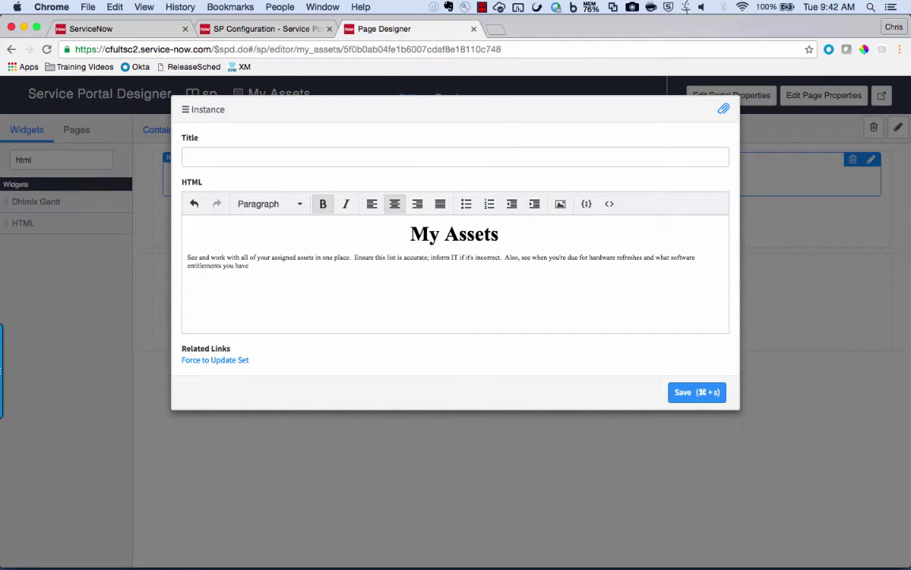
Format the description paragraph below the "My Assets" heading as Heading 3 and save the HTML widget.
{"action": "key", "text": "Down"}
{"action": "key", "text": "super+Left"}
{"action": "key", "text": "shift+Down"}
{"action": "key", "text": "shift+Down"}
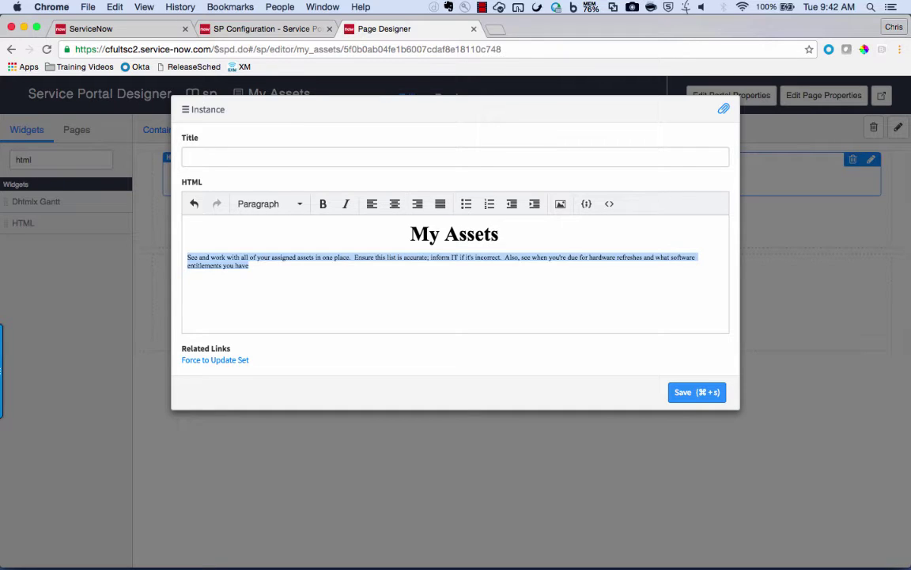
{"action": "left_click", "coordinate": [301, 204]}
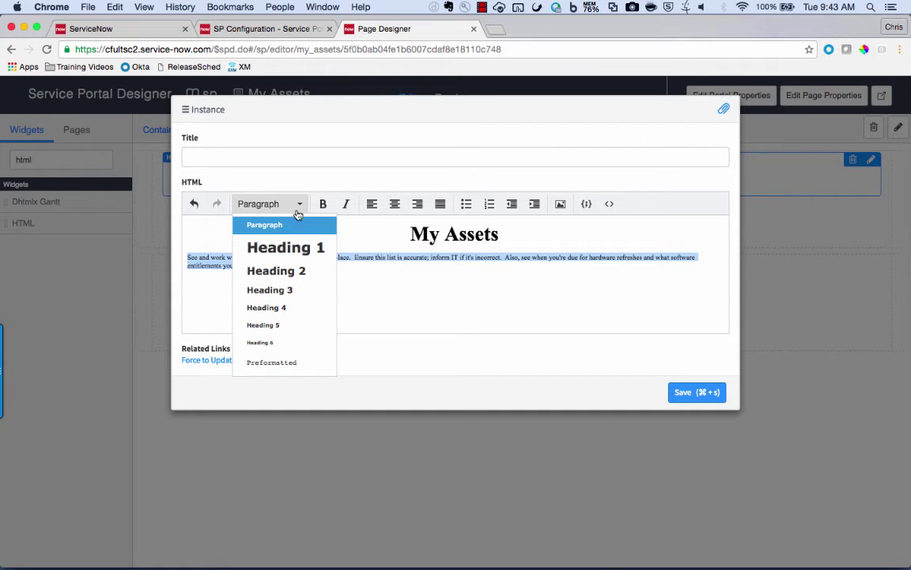
{"action": "left_click", "coordinate": [272, 292]}
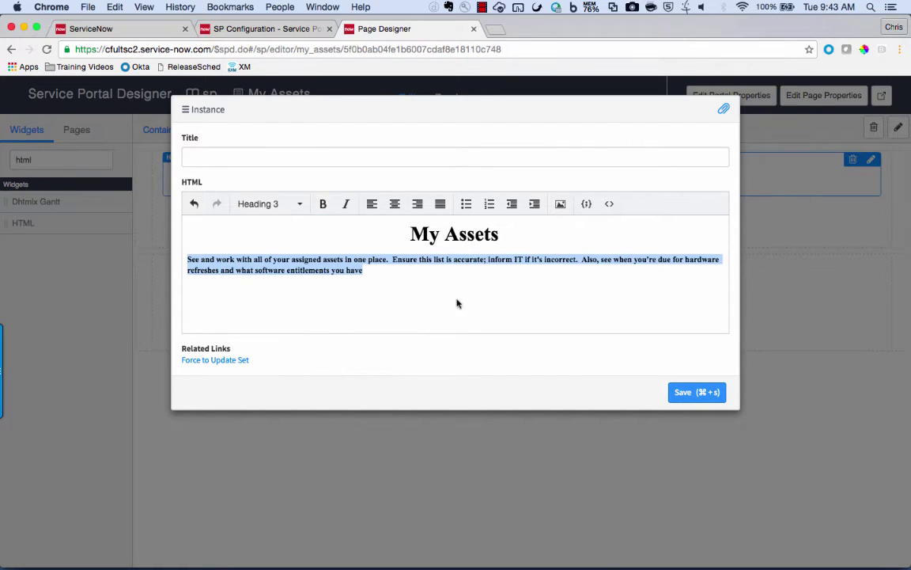
{"action": "left_click", "coordinate": [685, 395]}
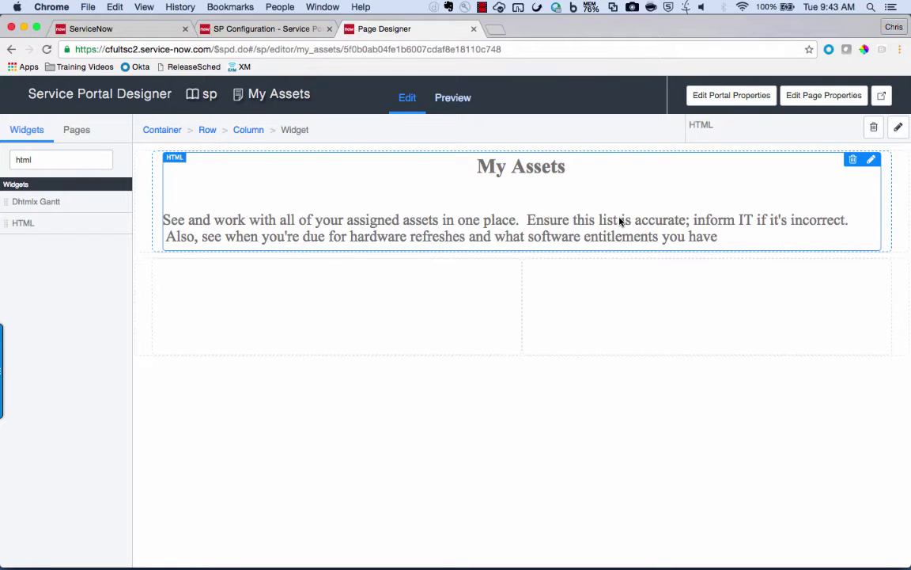
Filter the widgets for "data" and place Data Table From Instance (no bread) directly below the HTML widget.
{"action": "left_click", "coordinate": [64, 159]}
{"action": "double_click", "coordinate": [64, 159]}
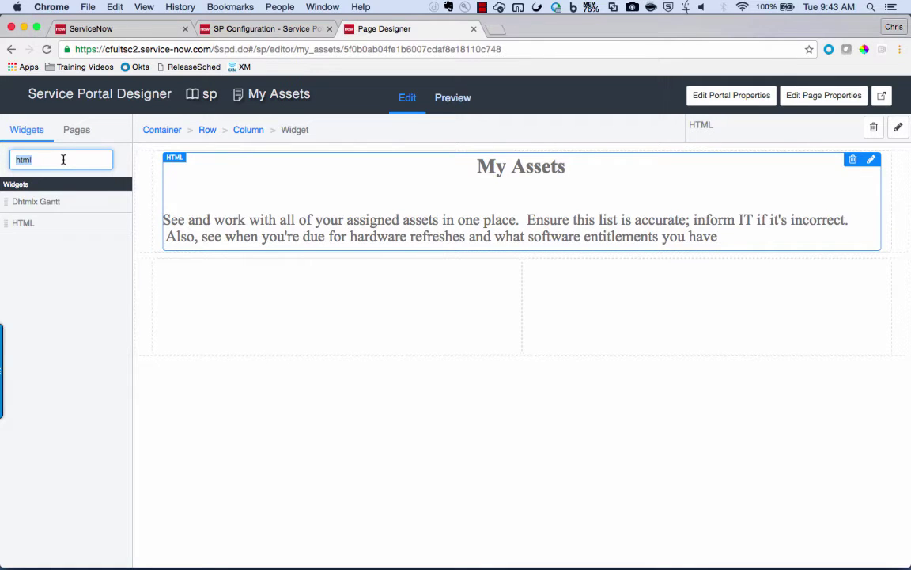
{"action": "type", "text": "data"}
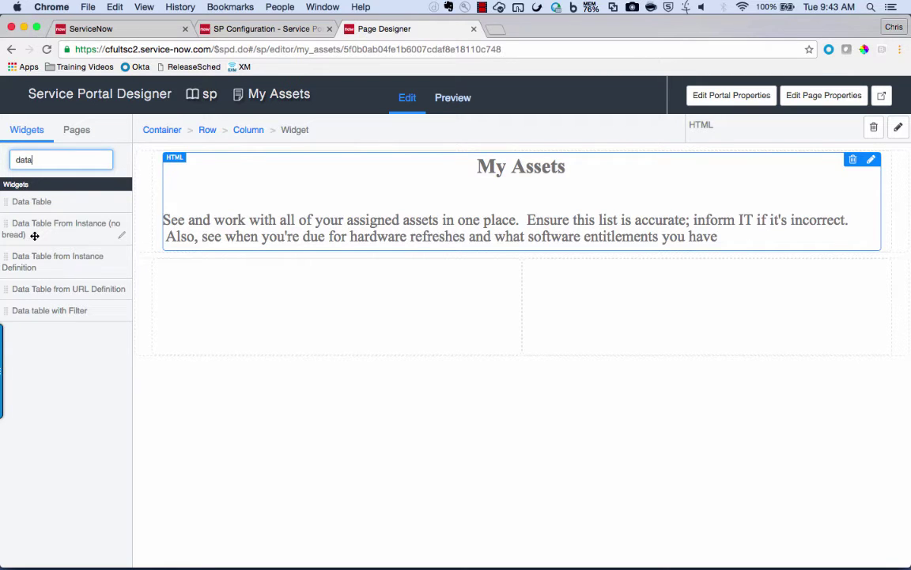
{"action": "left_click_drag", "start_coordinate": [34, 235], "coordinate": [235, 270]}
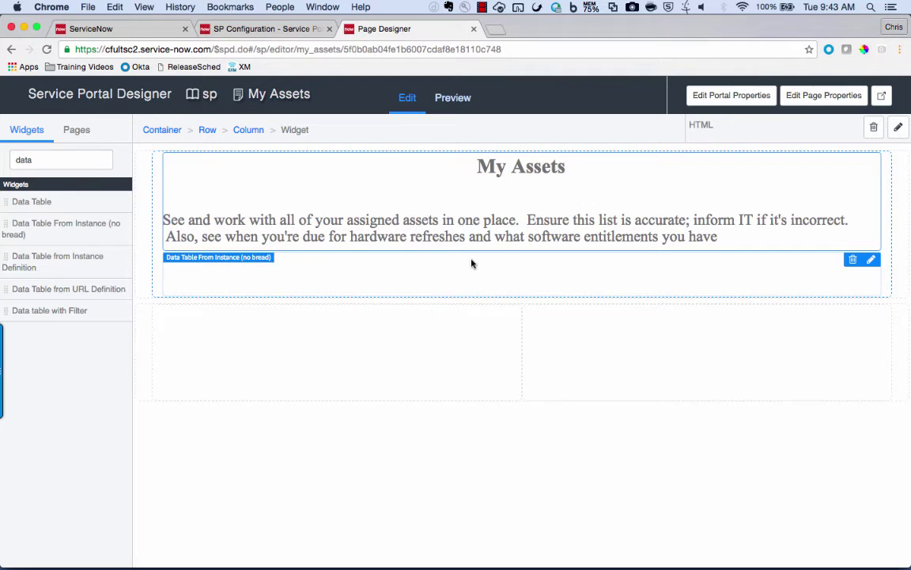
Open the data table widget's instance options and set its table to Hardware [alm_hardware].
{"action": "left_click", "coordinate": [871, 261]}
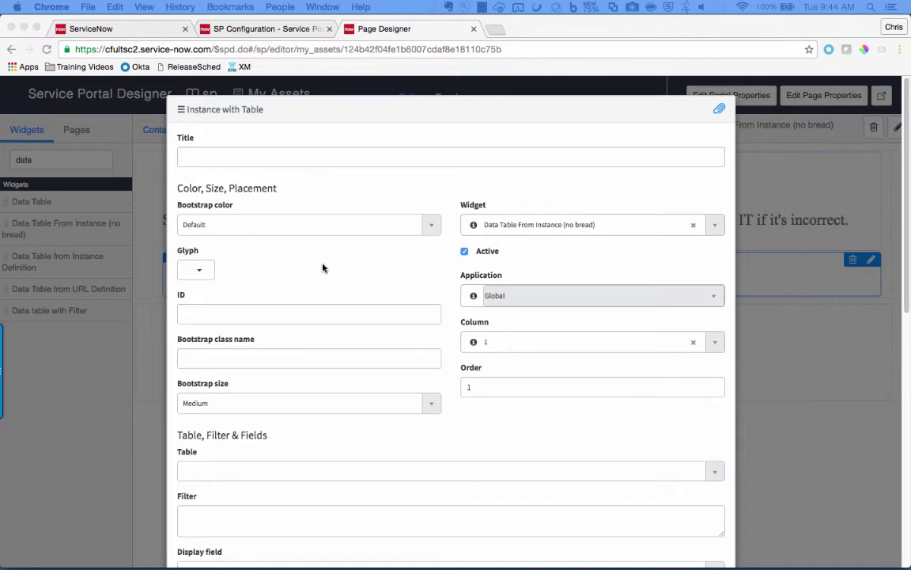
{"action": "scroll", "coordinate": [322, 267], "scroll_direction": "down", "scroll_amount": 5}
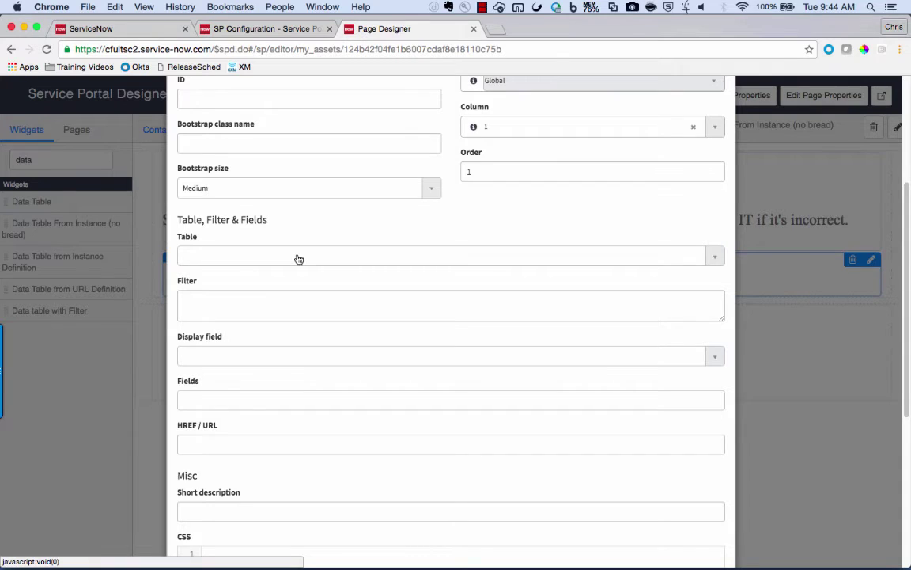
{"action": "left_click", "coordinate": [297, 258]}
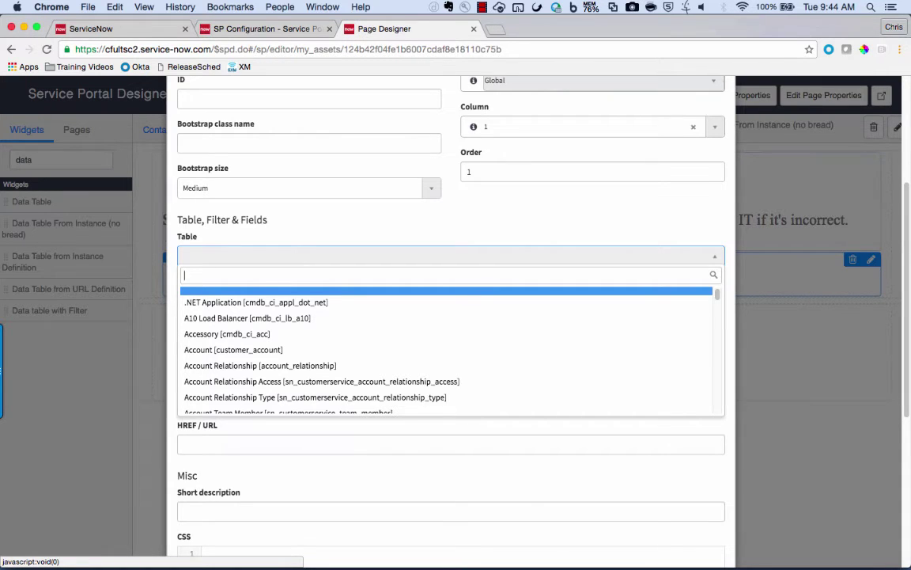
{"action": "type", "text": "hardware"}
{"action": "key", "text": "Down"}
{"action": "key", "text": "Down"}
{"action": "key", "text": "Down"}
{"action": "key", "text": "Down"}
{"action": "key", "text": "Down"}
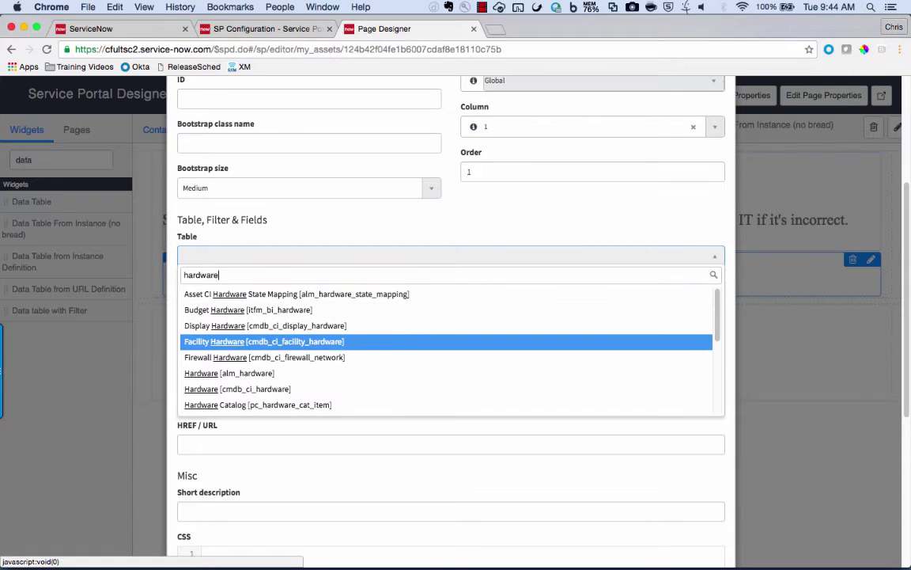
{"action": "key", "text": "Return"}
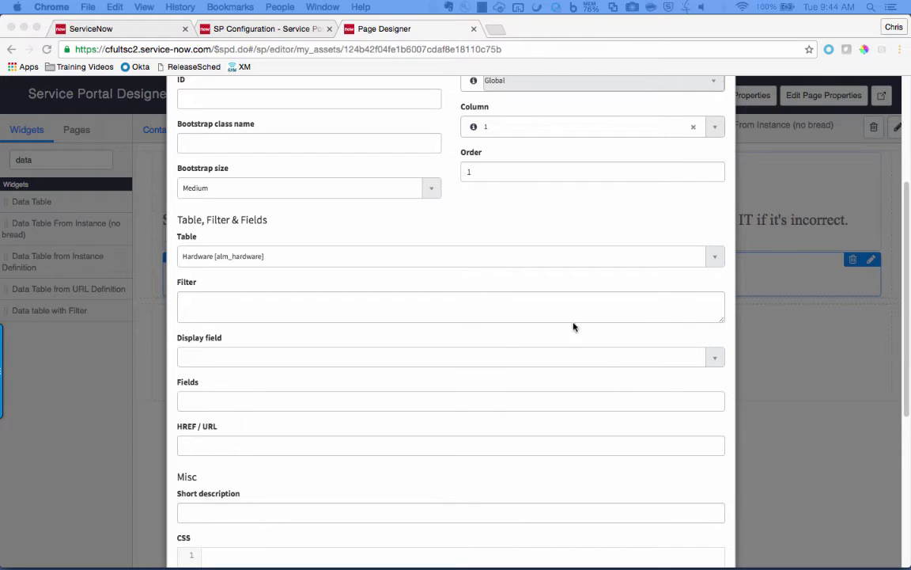
Set the data table's filter to assigned_to=javascript:gs.getUserID() and its display field to Asset tag.
{"action": "left_click", "coordinate": [293, 305]}
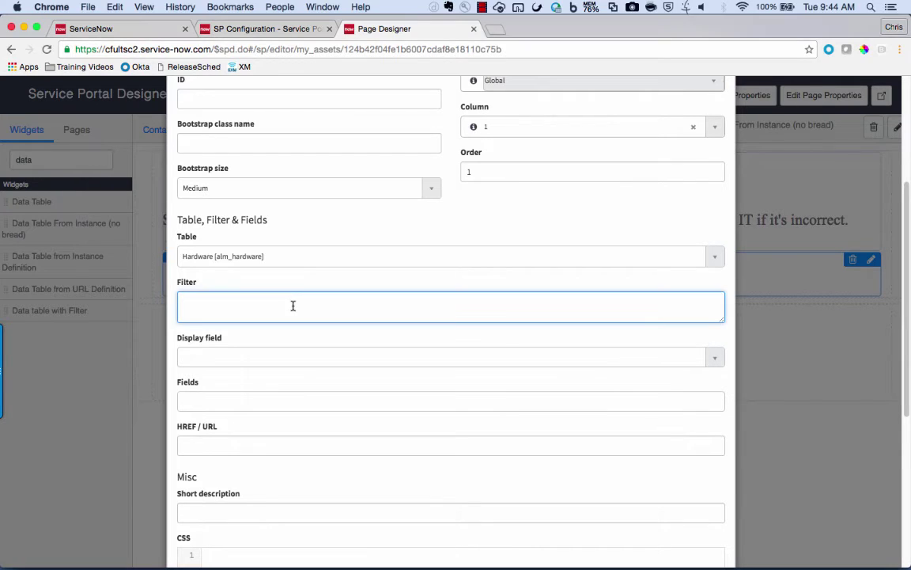
{"action": "type", "text": "assigned_to=javascript:gs.getUserID()"}
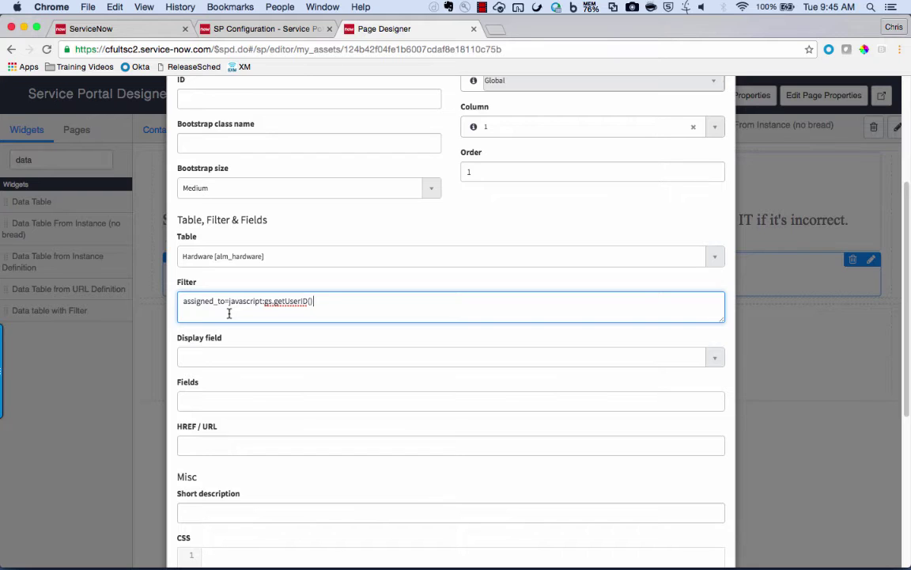
{"action": "left_click", "coordinate": [214, 355]}
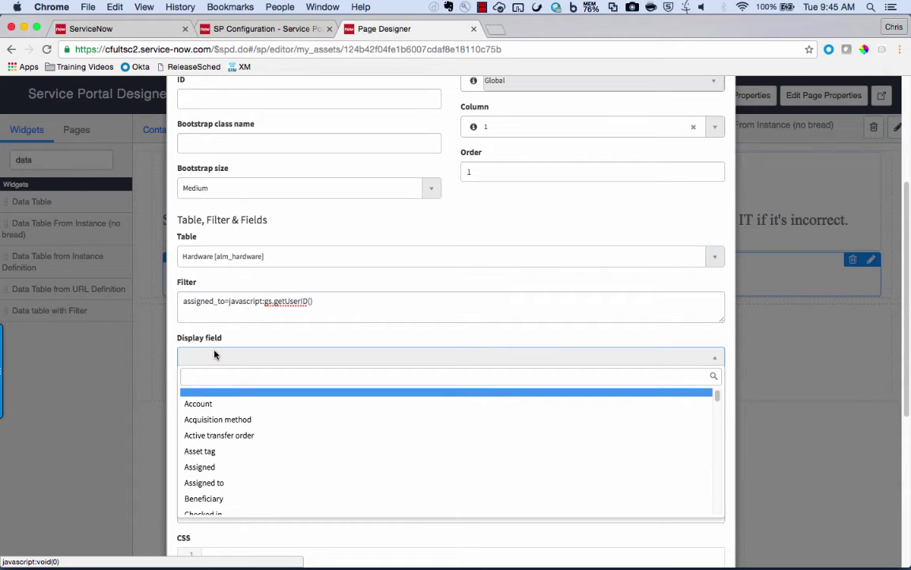
{"action": "type", "text": "ass"}
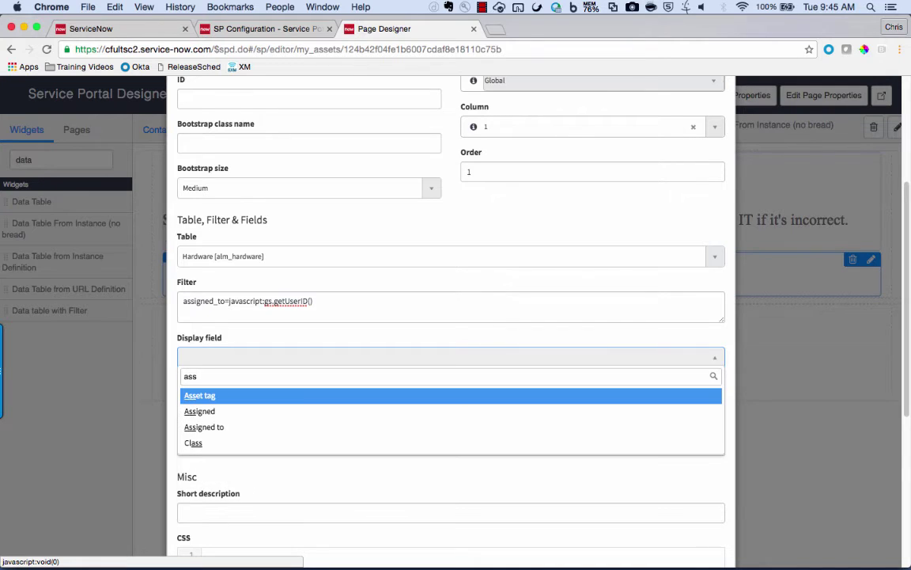
{"action": "key", "text": "Return"}
Add display_name, model, model_category and cost as the data table's fields and save the instance options.
{"action": "left_click", "coordinate": [208, 403]}
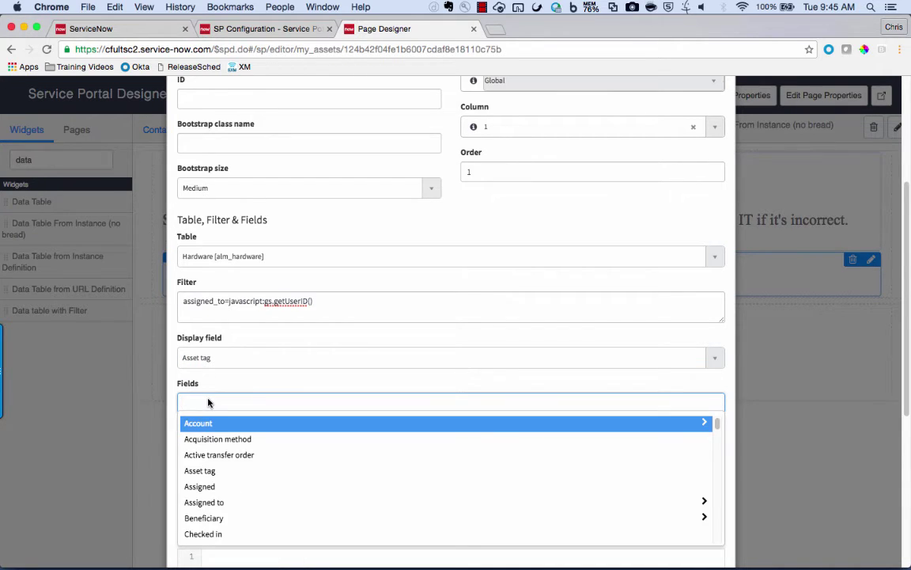
{"action": "type", "text": "di"}
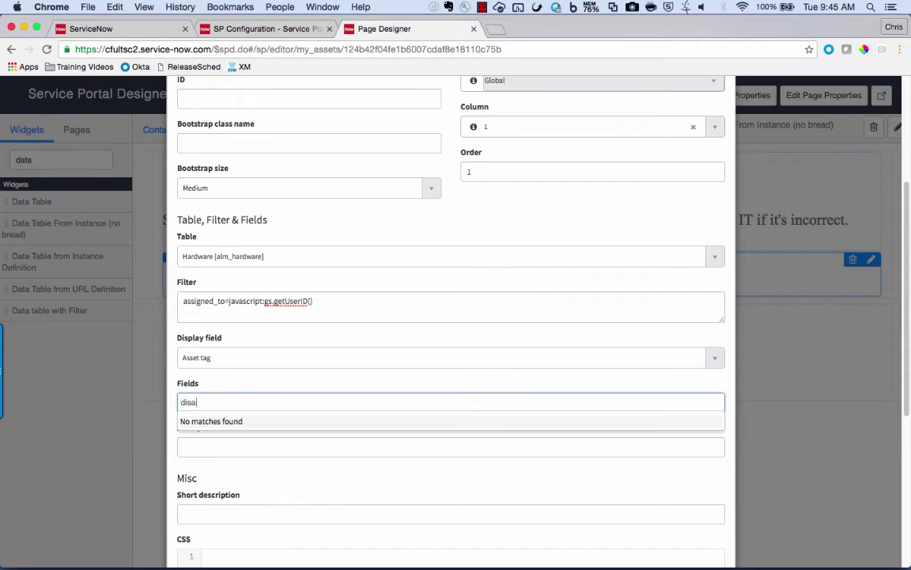
{"action": "key", "text": "Return"}
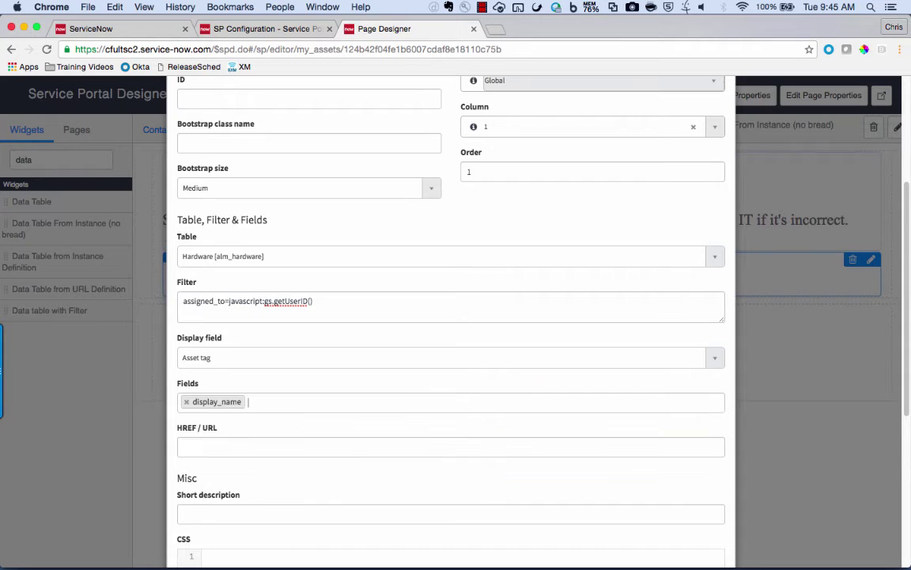
{"action": "type", "text": "mo"}
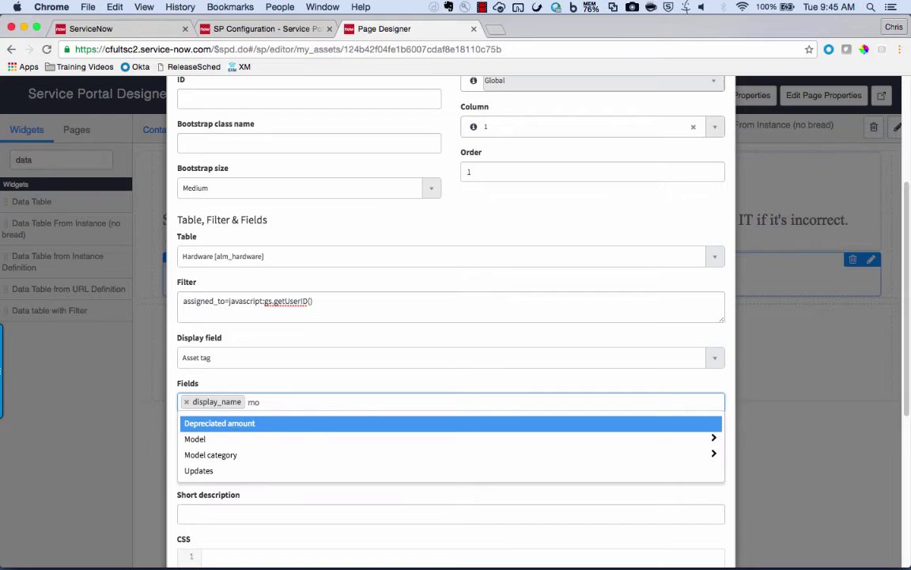
{"action": "type", "text": "del"}
{"action": "key", "text": "Return"}
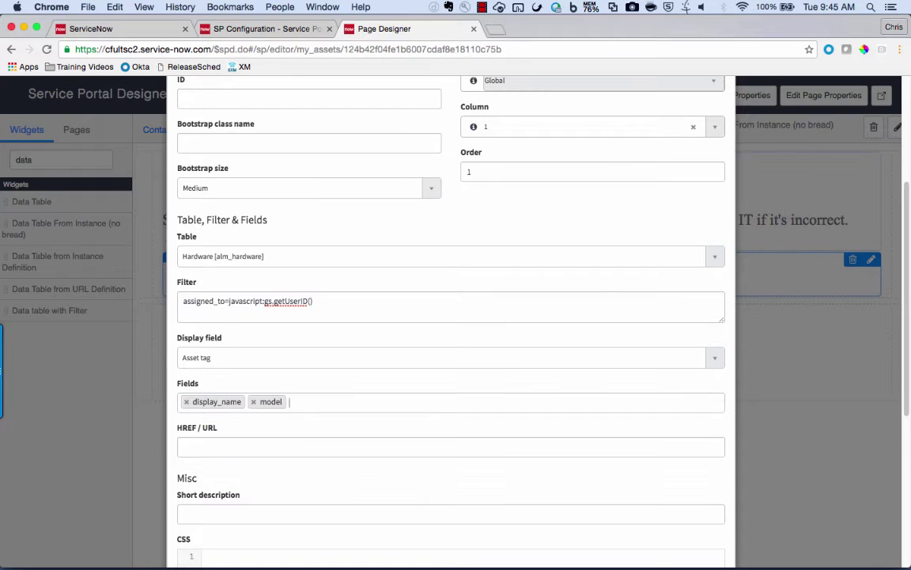
{"action": "type", "text": "mod"}
{"action": "key", "text": "Return"}
{"action": "type", "text": "c"}
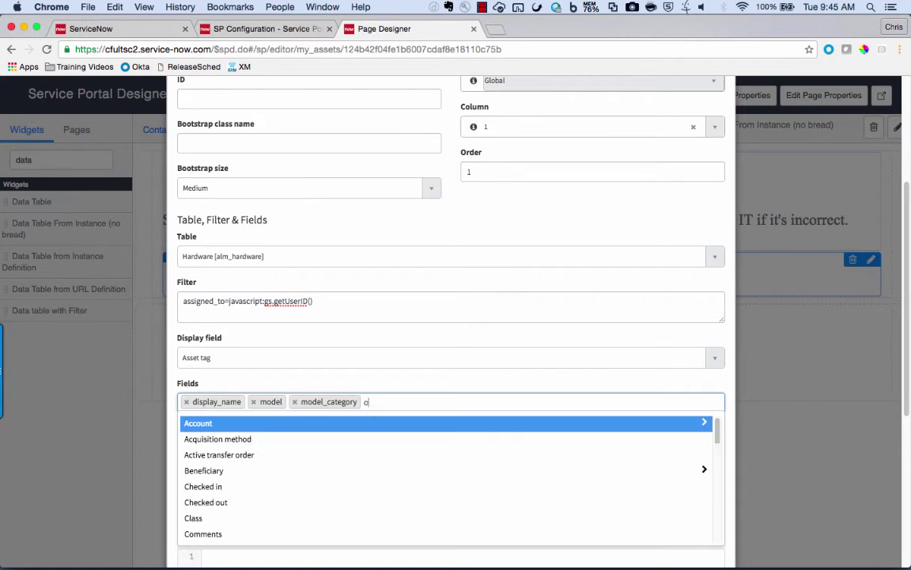
{"action": "type", "text": "ost"}
{"action": "key", "text": "Return"}
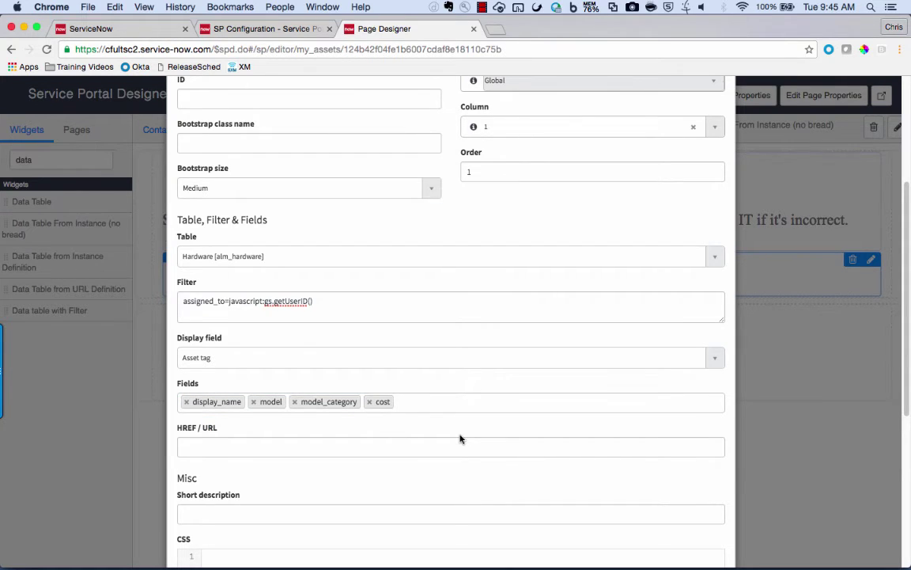
{"action": "scroll", "coordinate": [461, 438], "scroll_direction": "down", "scroll_amount": 5}
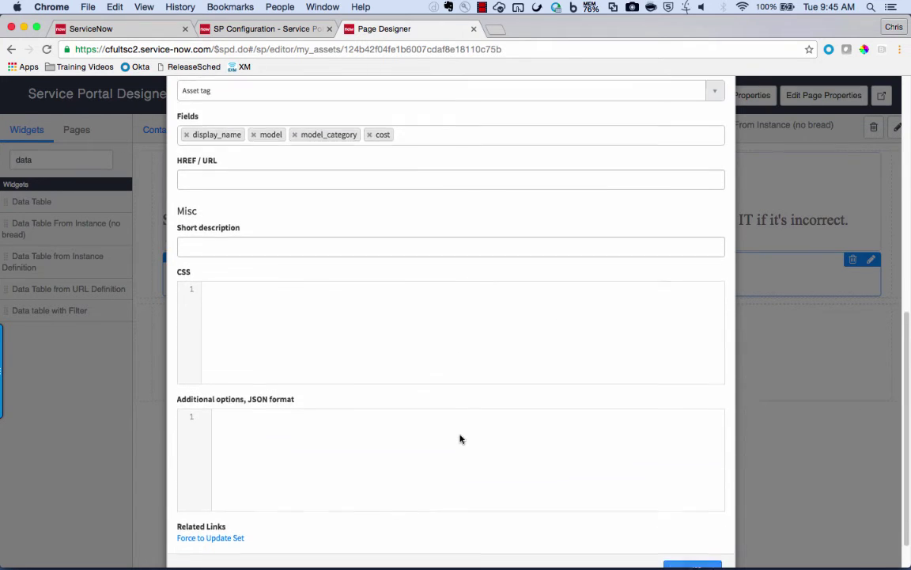
{"action": "scroll", "coordinate": [461, 438], "scroll_direction": "down", "scroll_amount": 1}
{"action": "left_click", "coordinate": [686, 531]}
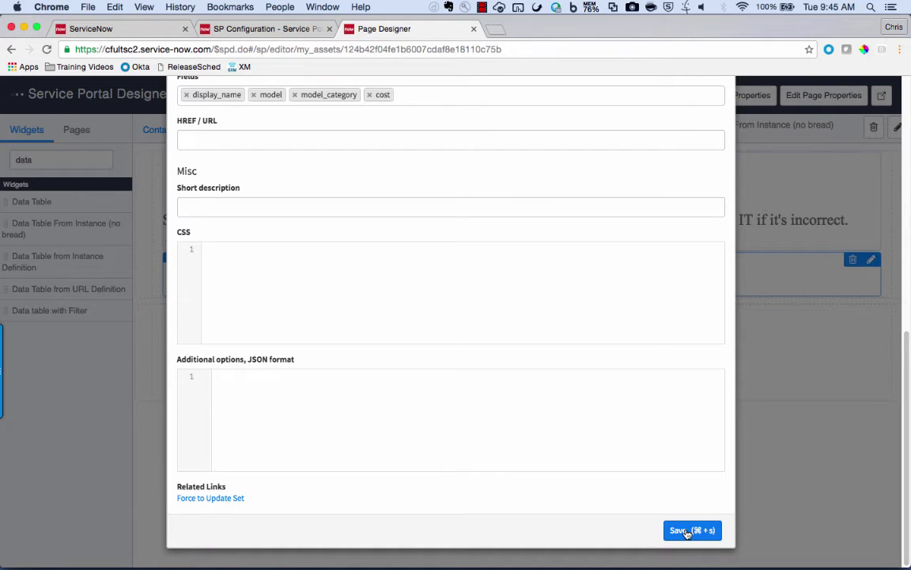
{"action": "left_click", "coordinate": [687, 532]}
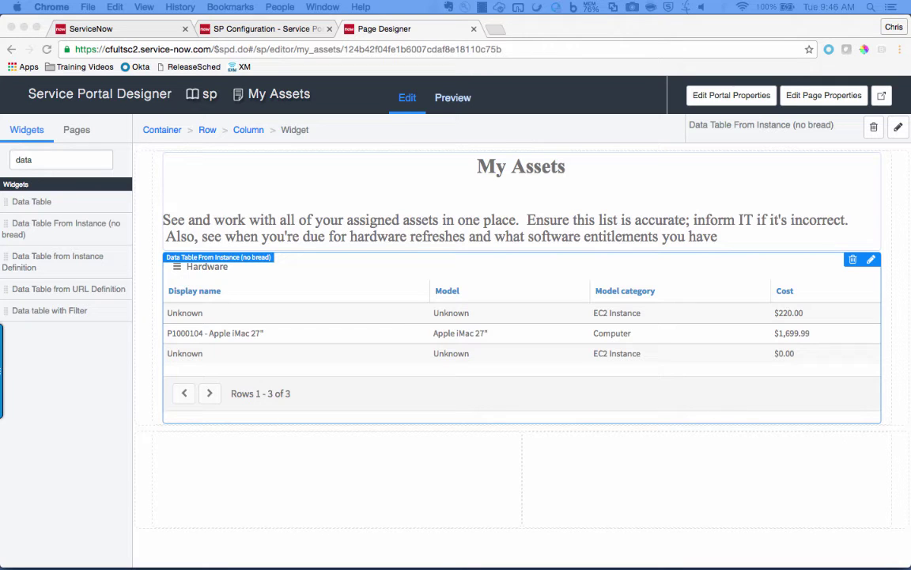
Review the existing My Assets homepage, and place another Data Table From Instance (no bread) in the first column of the two-column row.
{"action": "left_click", "coordinate": [139, 31]}
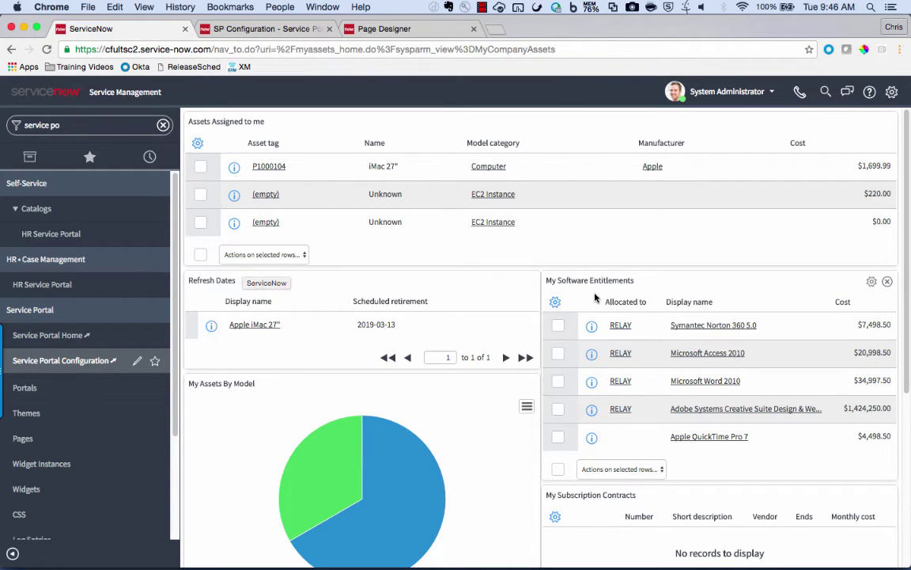
{"action": "left_click", "coordinate": [411, 30]}
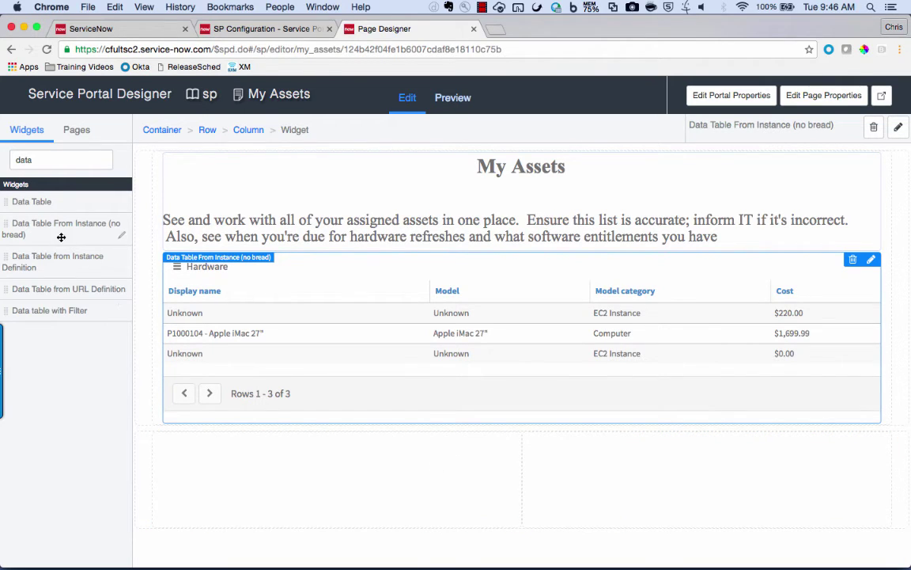
{"action": "left_click_drag", "start_coordinate": [62, 233], "coordinate": [273, 497]}
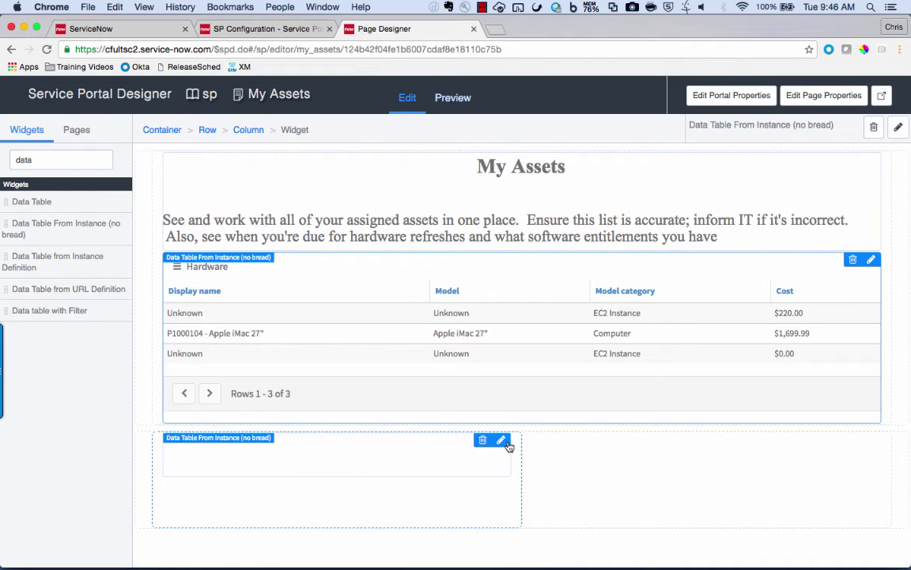
Open the instance options of the data table in the lower row's first column and set its table to Hardware [alm_hardware].
{"action": "left_click", "coordinate": [502, 441]}
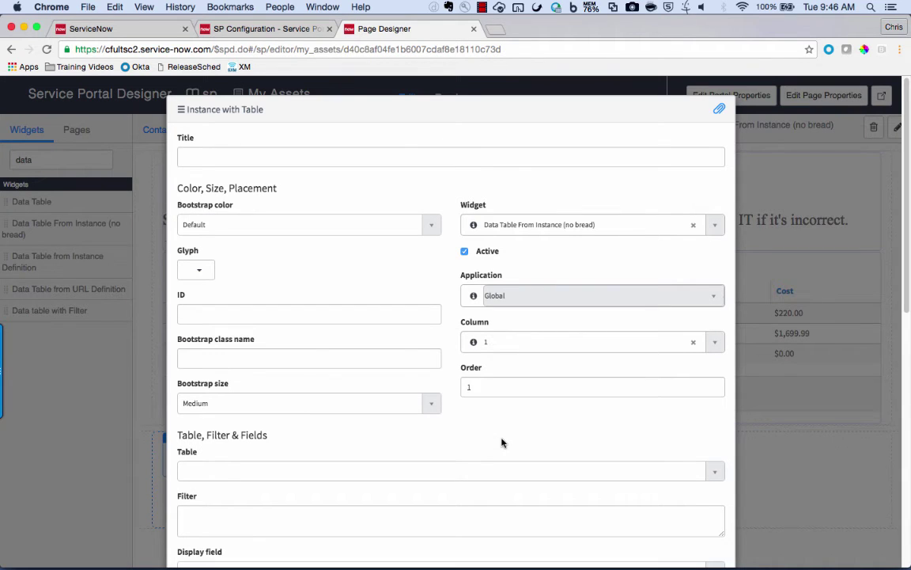
{"action": "scroll", "coordinate": [501, 443], "scroll_direction": "down", "scroll_amount": 3}
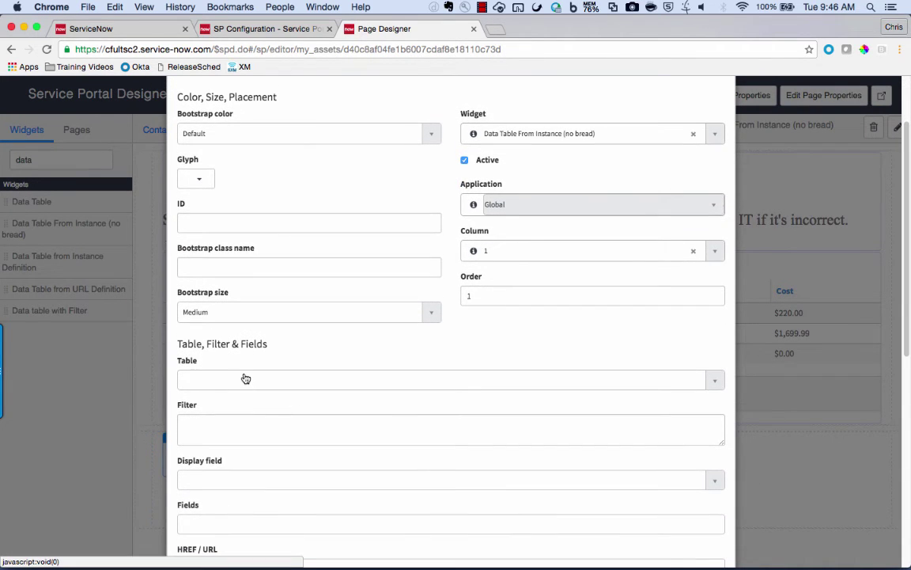
{"action": "left_click", "coordinate": [246, 379]}
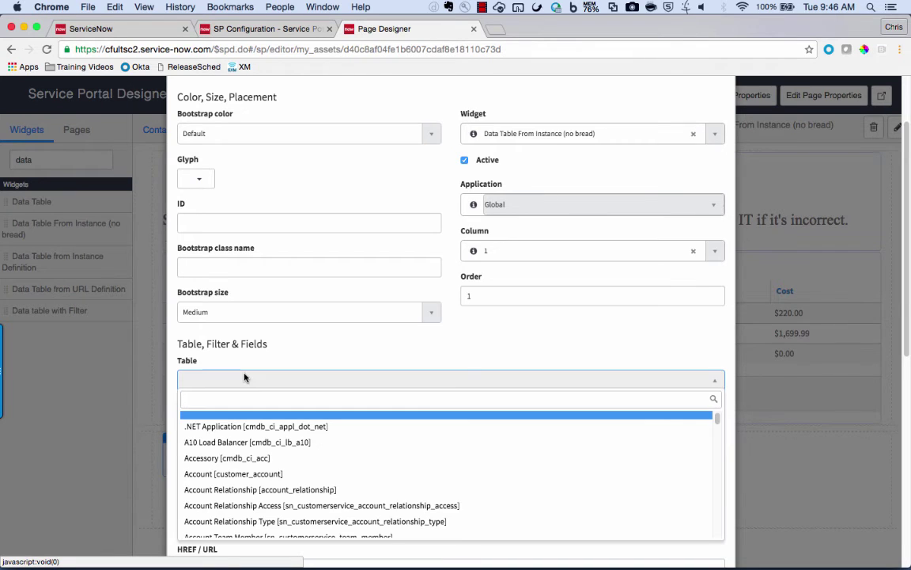
{"action": "type", "text": "hardware"}
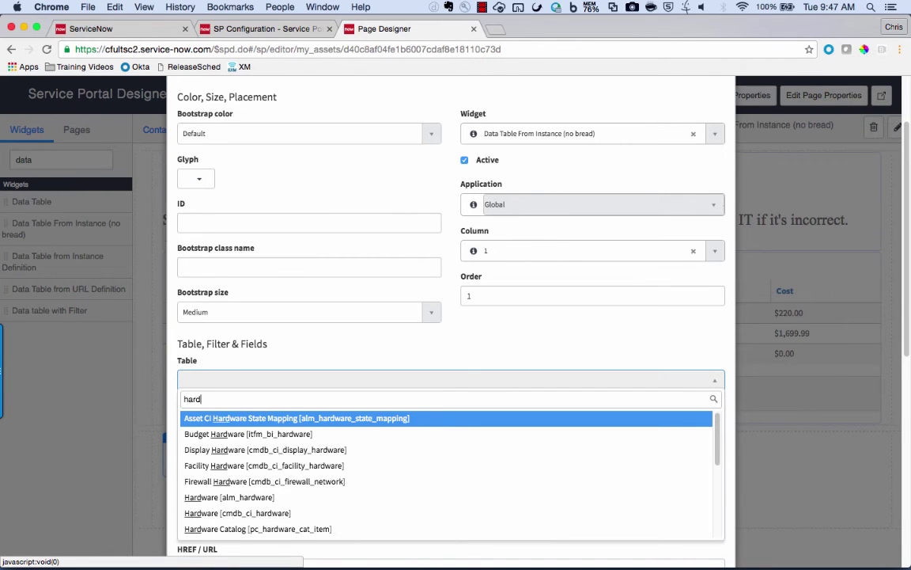
{"action": "key", "text": "Down"}
{"action": "key", "text": "Down"}
{"action": "key", "text": "Down"}
{"action": "key", "text": "Down"}
{"action": "key", "text": "Down"}
{"action": "key", "text": "Down"}
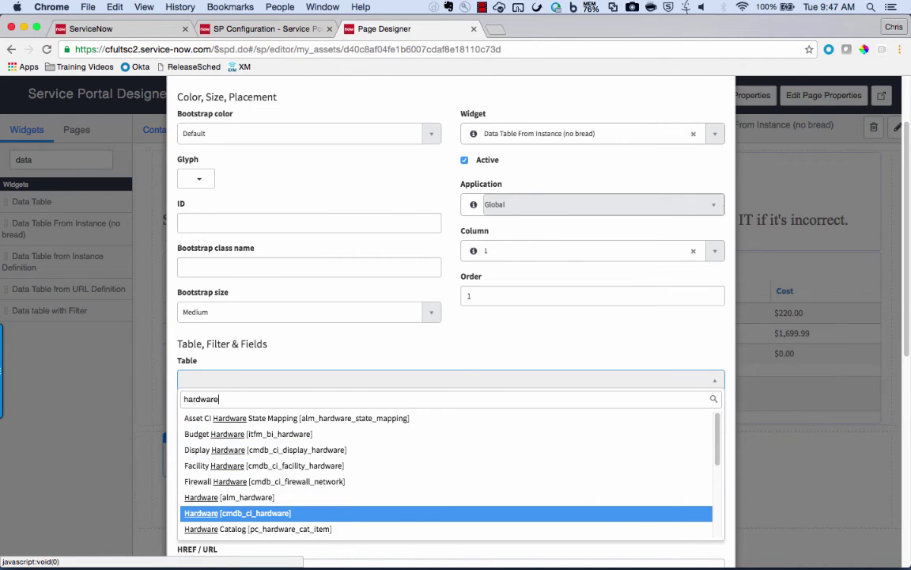
{"action": "key", "text": "Up"}
{"action": "key", "text": "Return"}
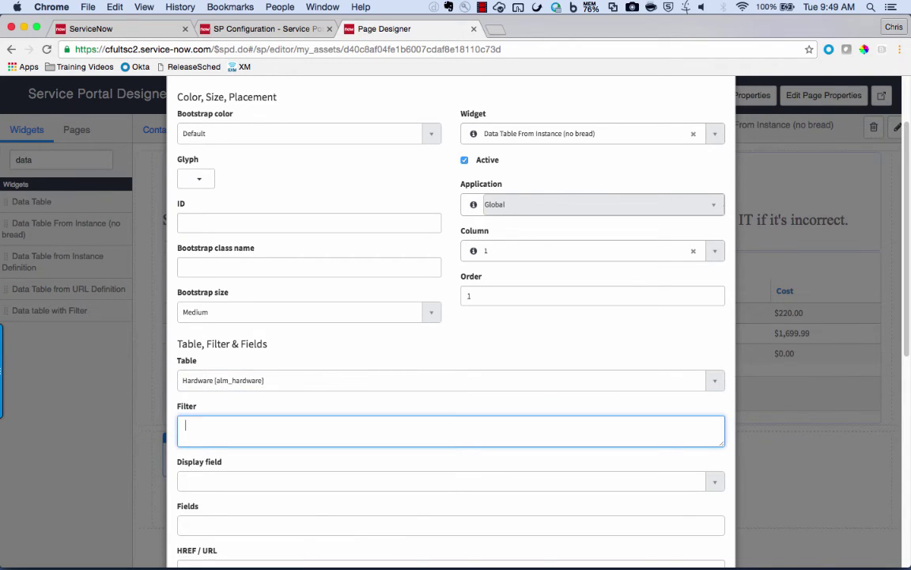
Filter this table with assigned_to=javascript:gs.getUserID()^retirement_dateISNOTEMPTY and set its display field to Asset tag.
{"action": "type", "text": "assigned_to=javascript:gs.getUserID()^retirement_dateISNOTEMPTY"}
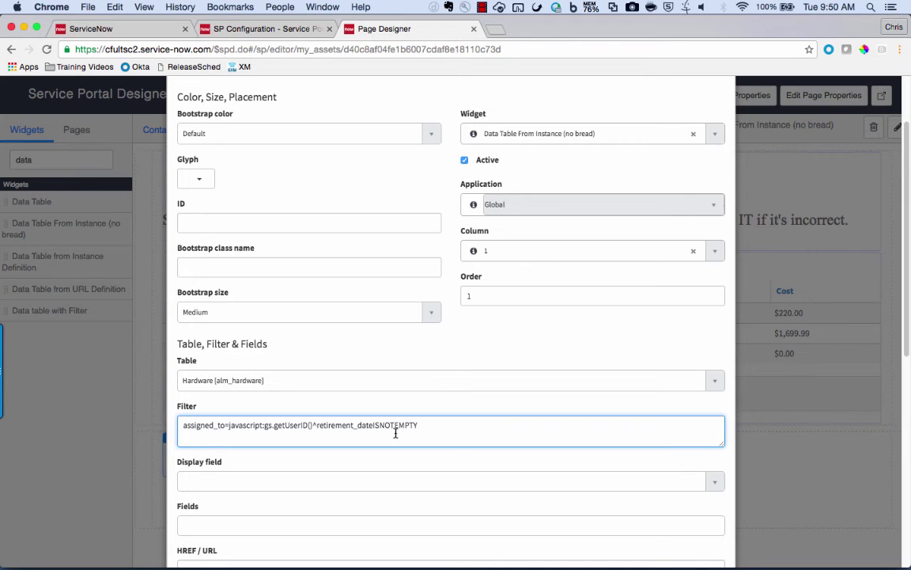
{"action": "left_click", "coordinate": [361, 484]}
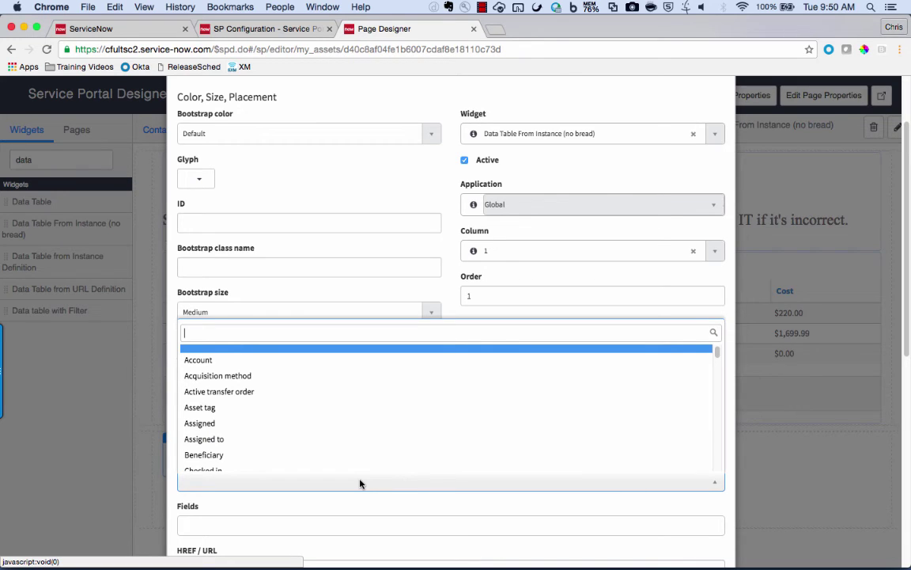
{"action": "type", "text": "ass"}
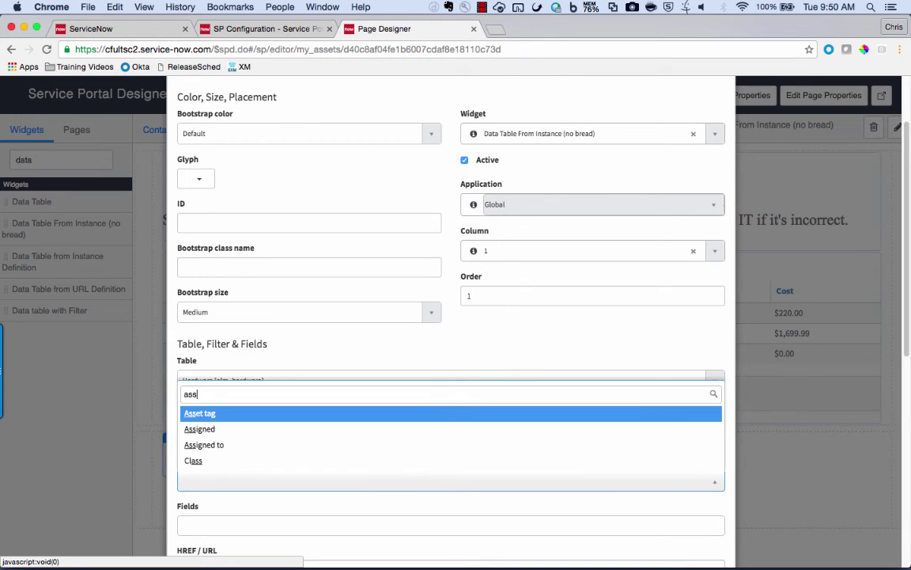
{"action": "key", "text": "Return"}
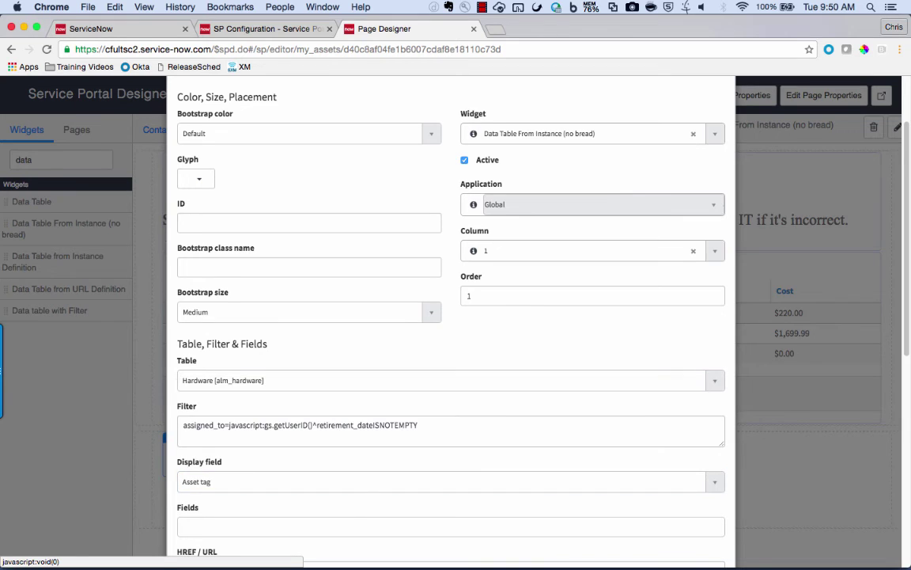
Add display_name and retirement_date as the second data table's fields and save the instance options.
{"action": "left_click", "coordinate": [264, 527]}
{"action": "type", "text": "displ"}
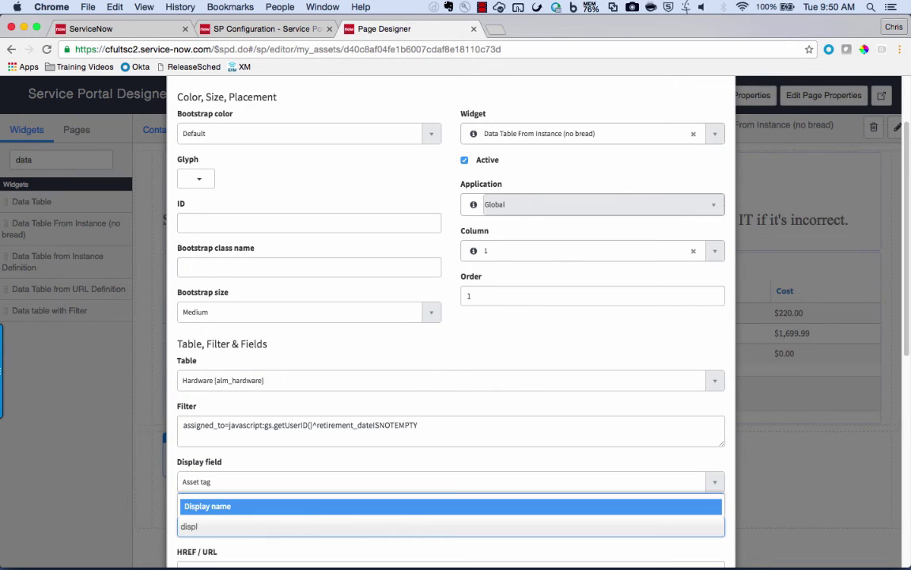
{"action": "key", "text": "Return"}
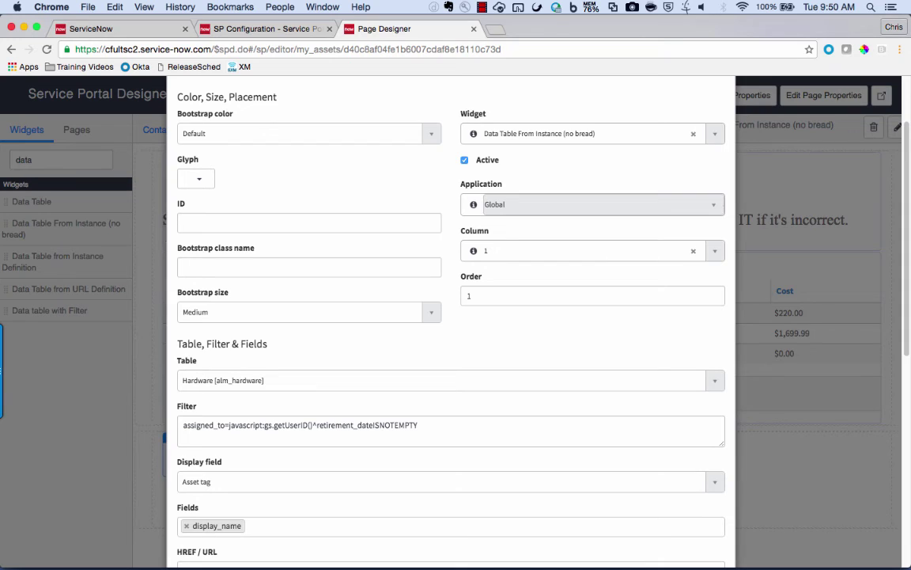
{"action": "type", "text": "retire"}
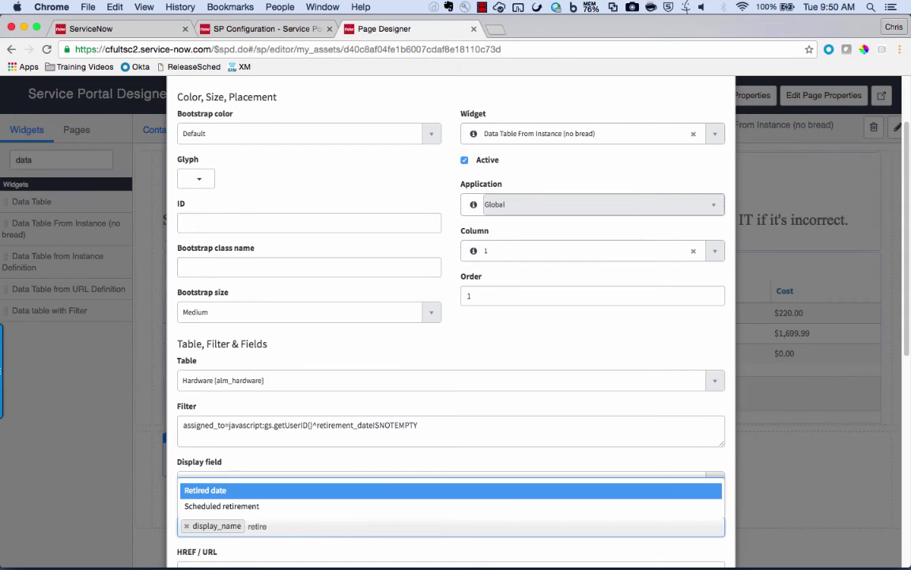
{"action": "key", "text": "Down"}
{"action": "key", "text": "Return"}
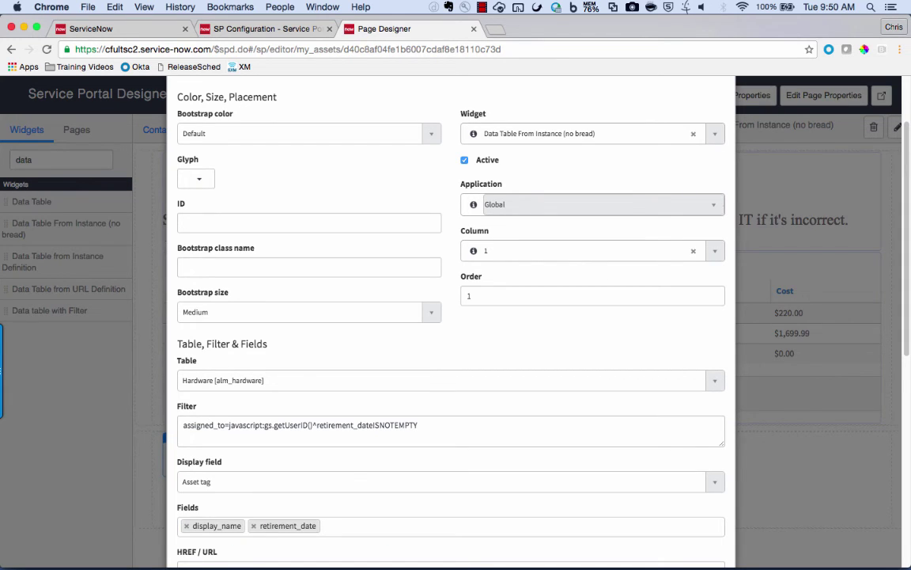
{"action": "scroll", "coordinate": [350, 480], "scroll_direction": "down", "scroll_amount": 5}
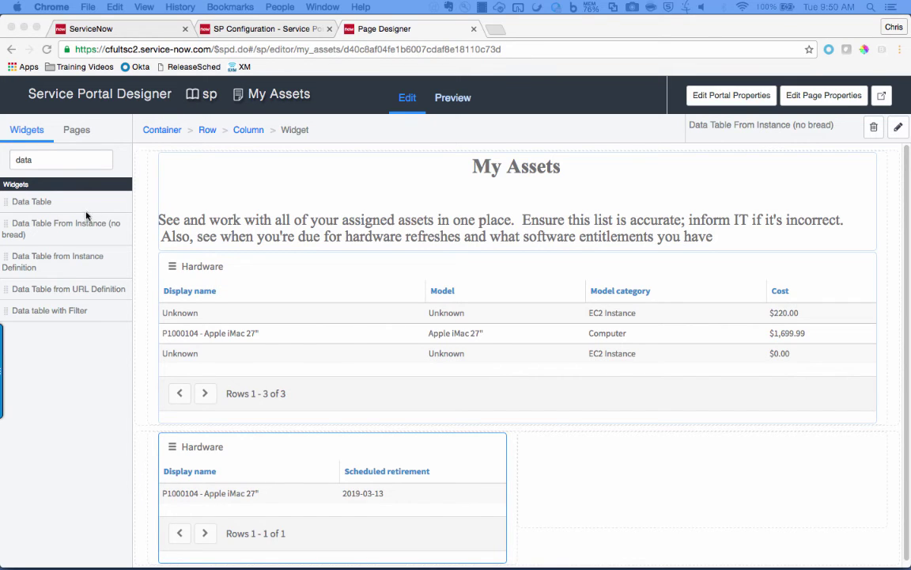
Place a Data Table From Instance (no bread) in the second column of the lower row and open its instance options.
{"action": "left_click", "coordinate": [63, 228]}
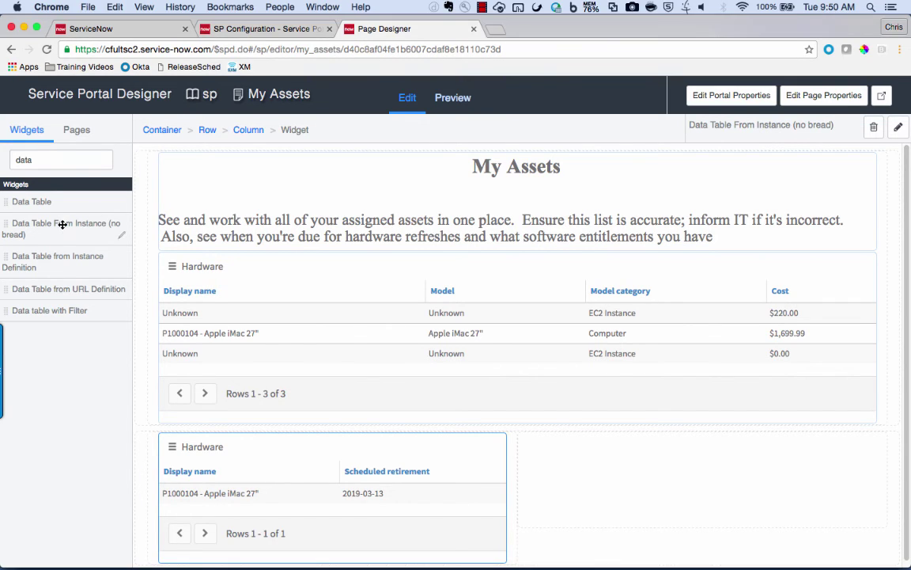
{"action": "left_click_drag", "start_coordinate": [63, 225], "coordinate": [644, 476]}
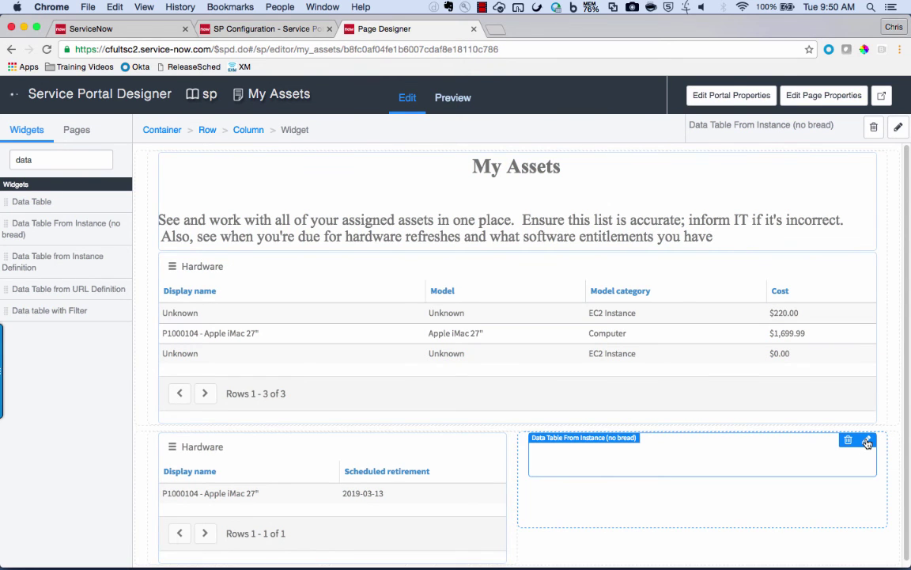
{"action": "left_click", "coordinate": [867, 441]}
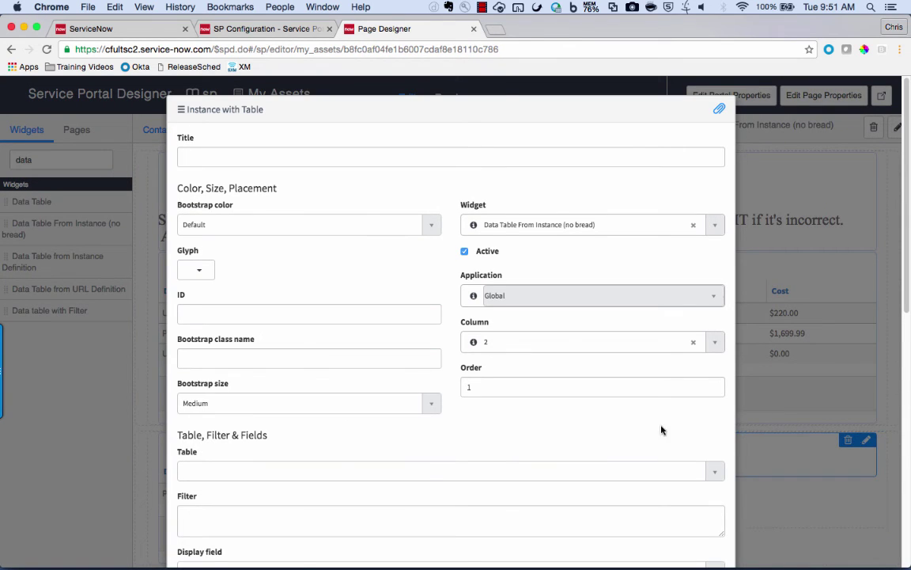
Set the table of the data table in the lower row's second column to License Entitlement [alm_entitlement].
{"action": "left_click", "coordinate": [341, 473]}
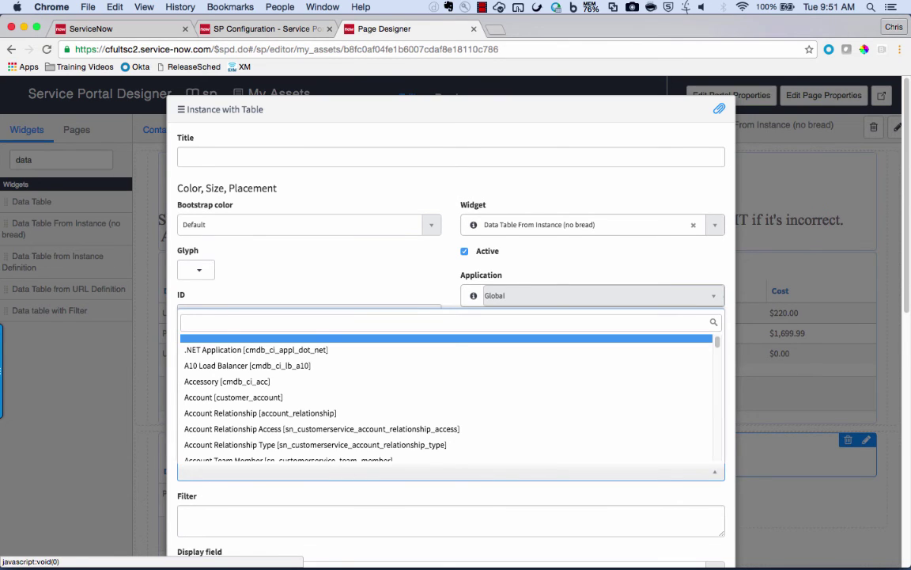
{"action": "type", "text": "license en"}
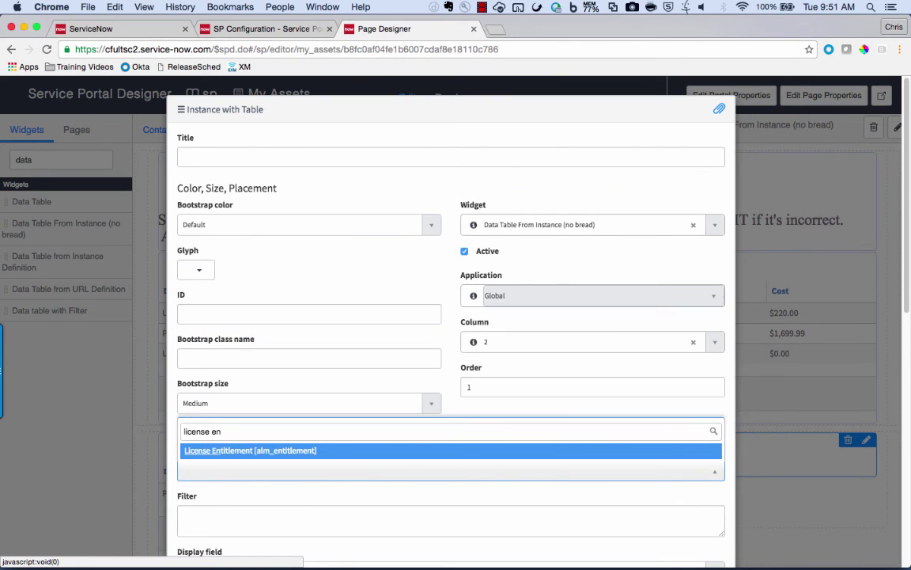
{"action": "key", "text": "Return"}
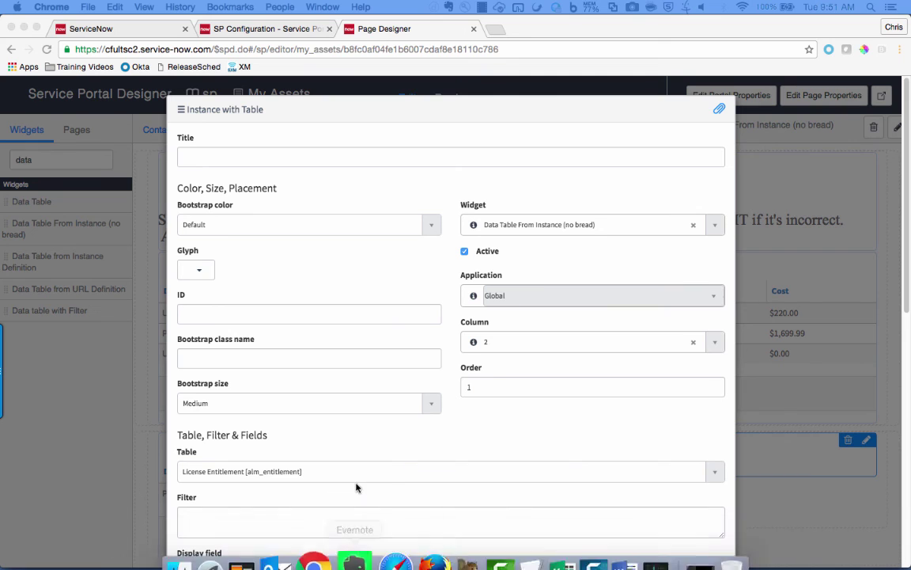
Filter this table with assigned_to=javascript:gs.getUserID()^ORallocated_to.assigned_to=javascript:gs.getUserID()^EQ and set its display field to Display name.
{"action": "left_click", "coordinate": [324, 520]}
{"action": "type", "text": "assigned_to=javascript:gs.getUserID()^ORallocated_to.assigned_to=javascript:gs.getUserID()^EQ"}
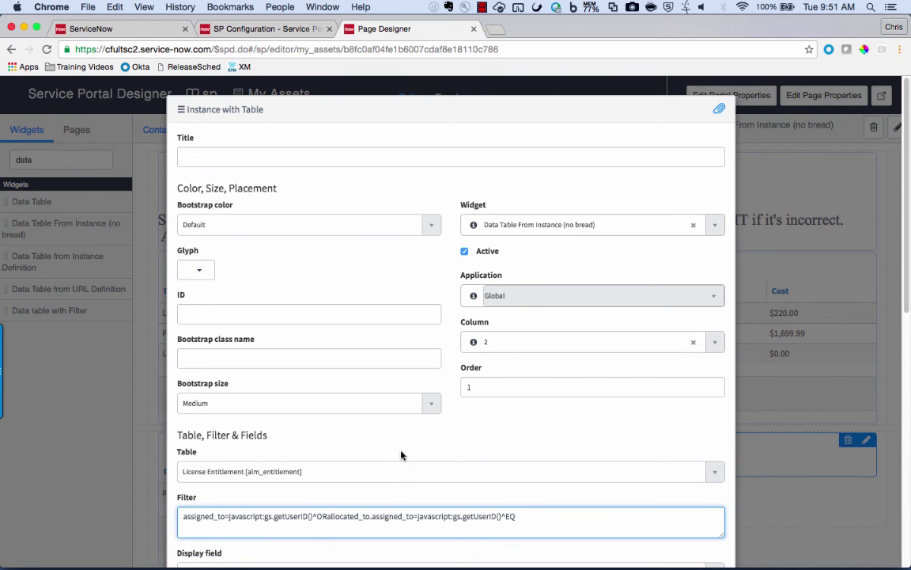
{"action": "scroll", "coordinate": [404, 450], "scroll_direction": "down", "scroll_amount": 3}
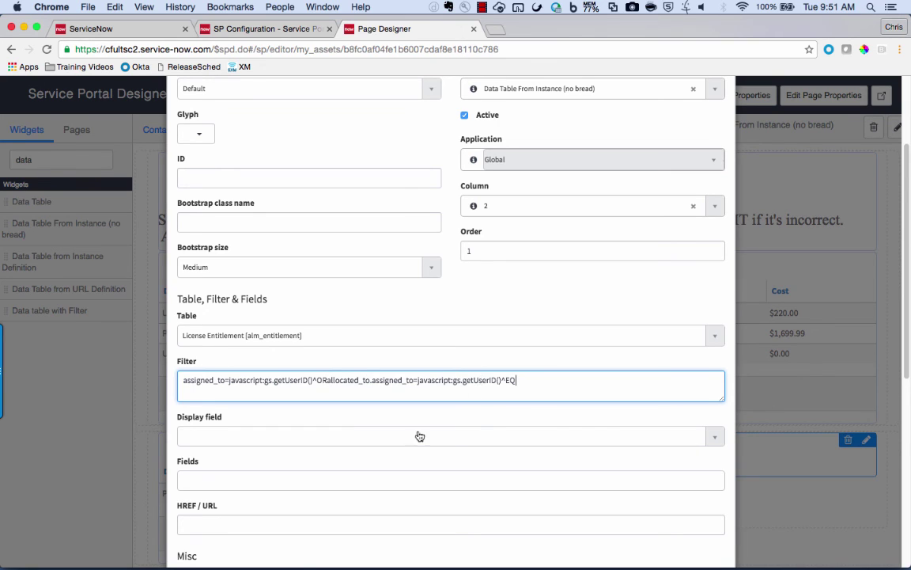
{"action": "left_click", "coordinate": [396, 440]}
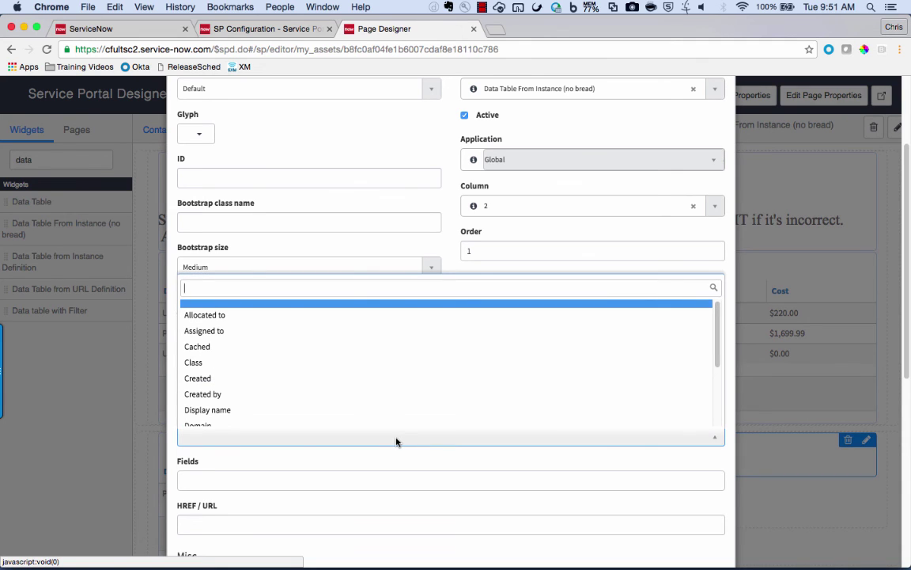
{"action": "type", "text": "dis"}
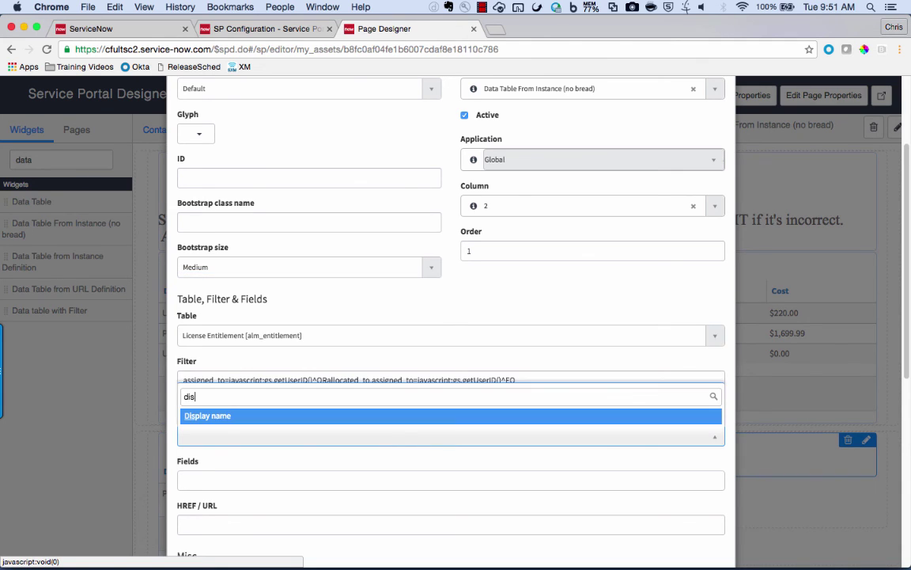
{"action": "key", "text": "Return"}
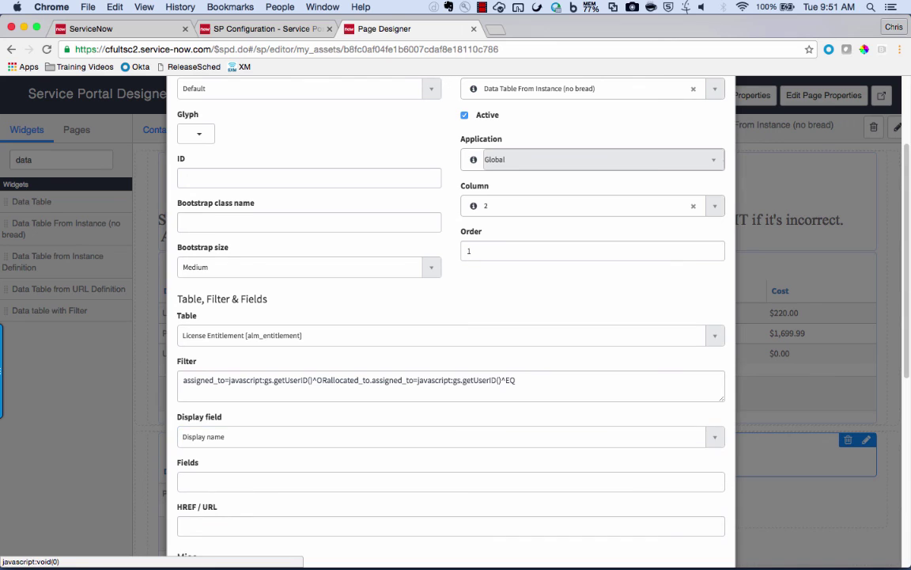
Add licensed_by as the license entitlement table's field and save the instance options.
{"action": "left_click", "coordinate": [324, 482]}
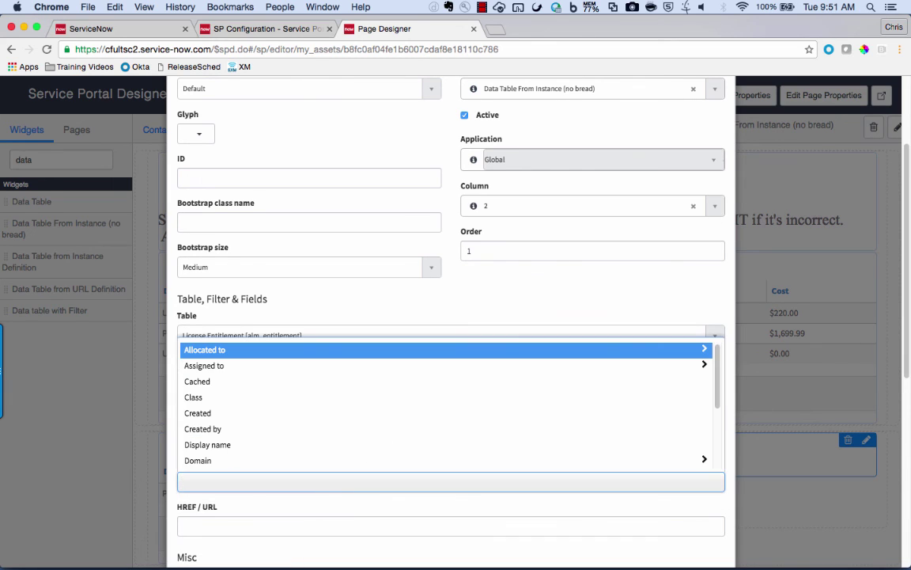
{"action": "type", "text": "li"}
{"action": "key", "text": "Return"}
{"action": "scroll", "coordinate": [665, 514], "scroll_direction": "down", "scroll_amount": 5}
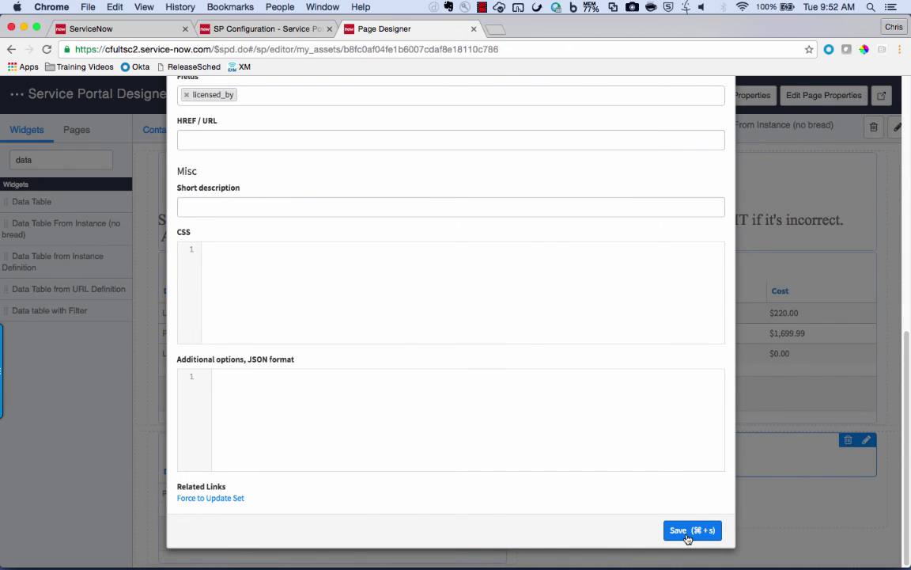
{"action": "left_click", "coordinate": [687, 538]}
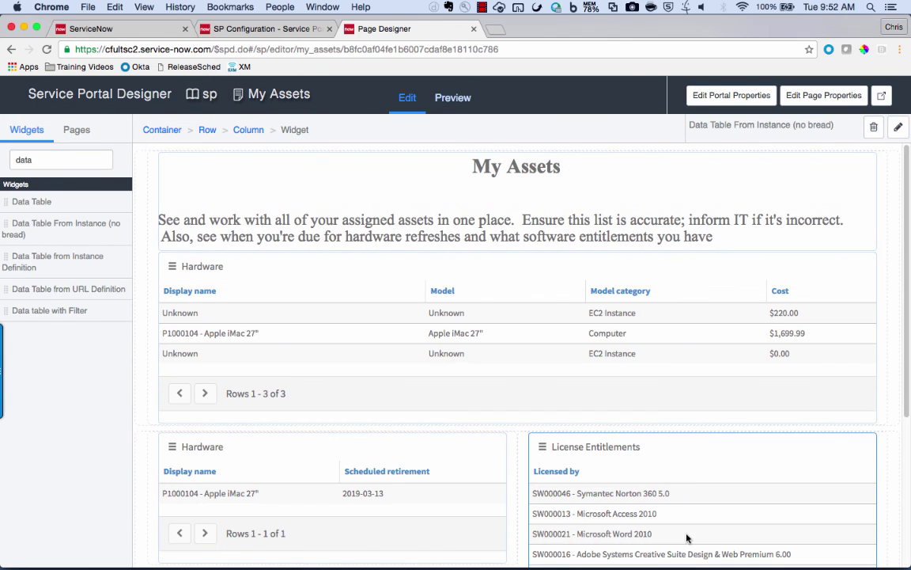
Review the License Entitlements table and compare the designed page with the original assets dashboard in the ServiceNow browser tab.
{"action": "scroll", "coordinate": [693, 345], "scroll_direction": "down", "scroll_amount": 5}
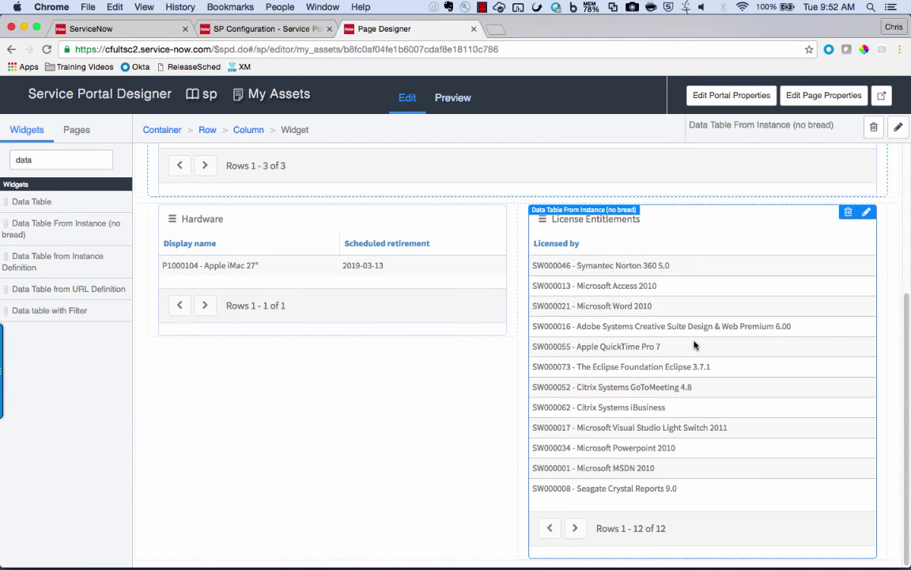
{"action": "scroll", "coordinate": [694, 345], "scroll_direction": "up", "scroll_amount": 5}
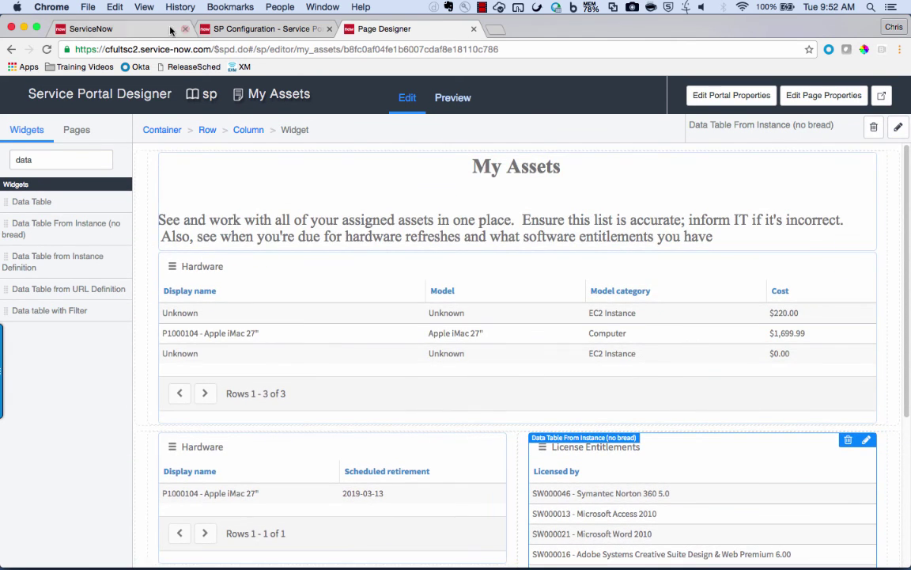
{"action": "left_click", "coordinate": [164, 30]}
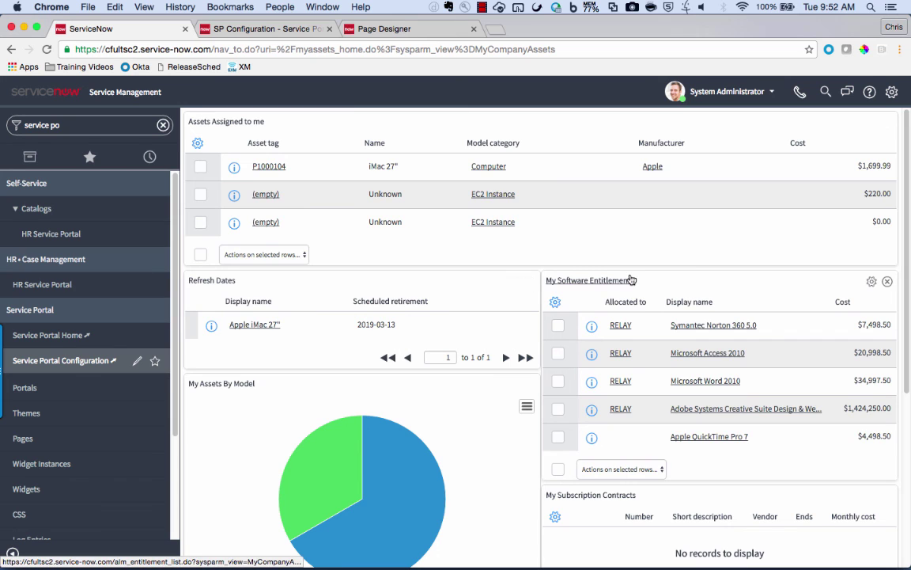
{"action": "scroll", "coordinate": [630, 279], "scroll_direction": "down", "scroll_amount": 5}
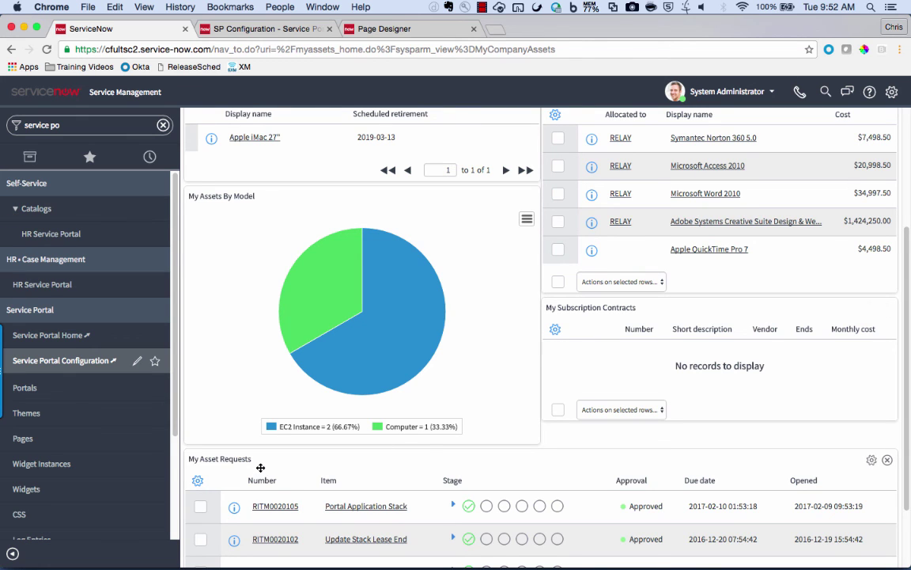
{"action": "scroll", "coordinate": [260, 467], "scroll_direction": "up", "scroll_amount": 5}
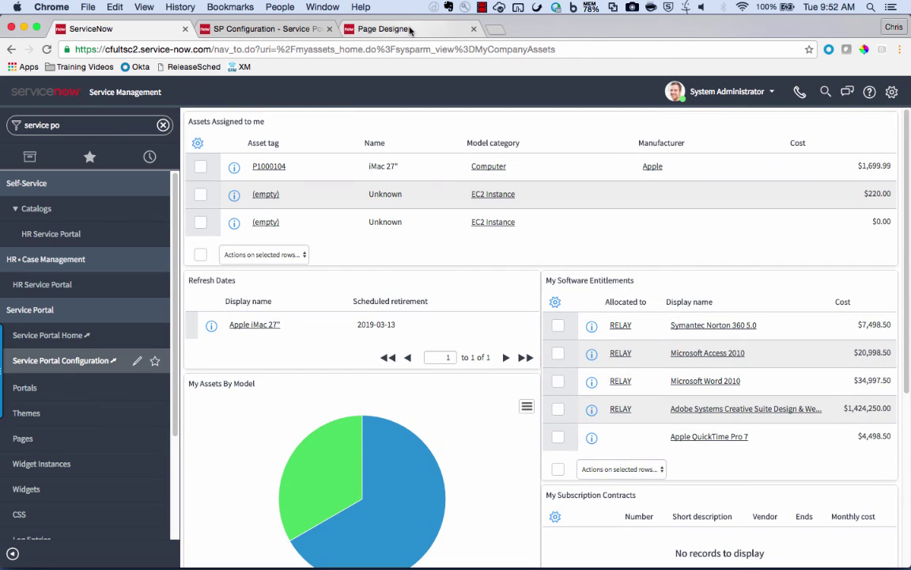
{"action": "left_click", "coordinate": [410, 31]}
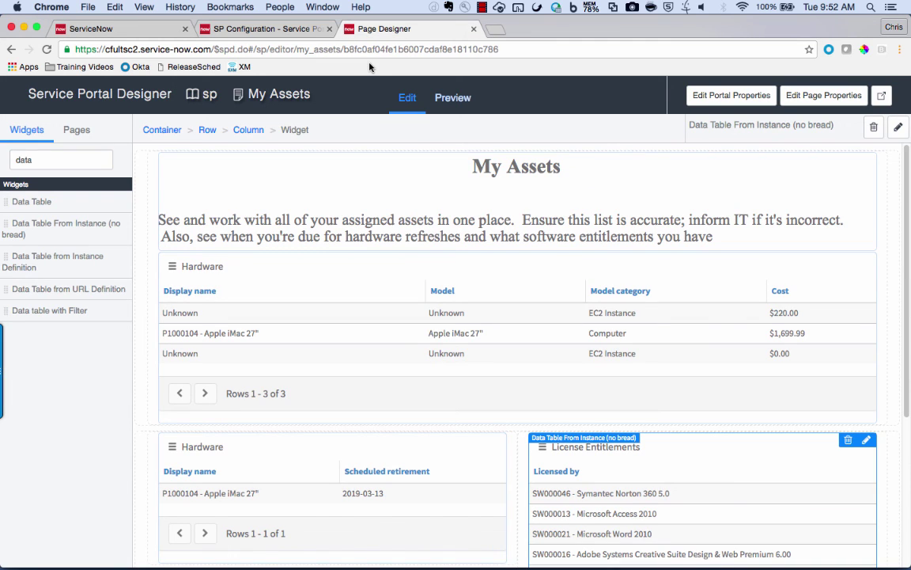
{"action": "left_click", "coordinate": [496, 33]}
{"action": "type", "text": "cfultsc2.service-now.com"}
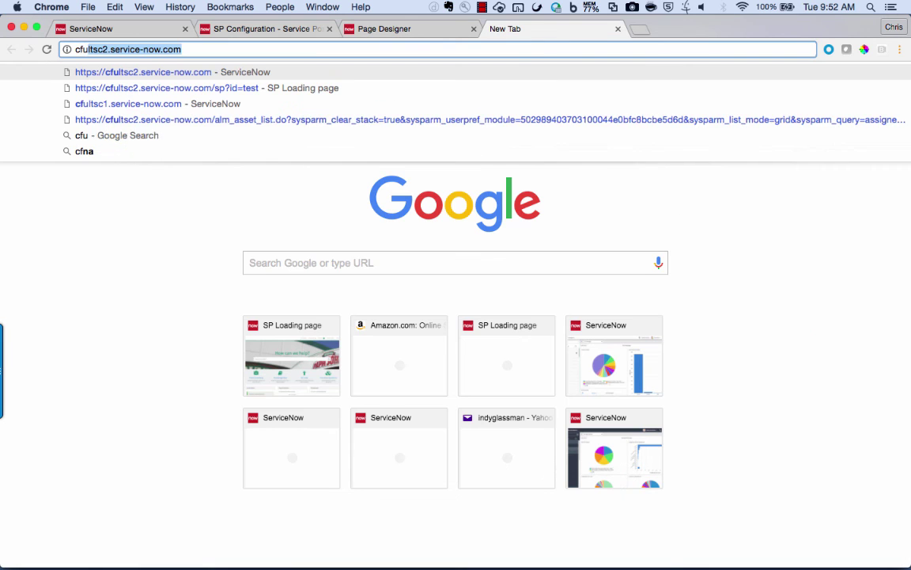
{"action": "key", "text": "Right"}
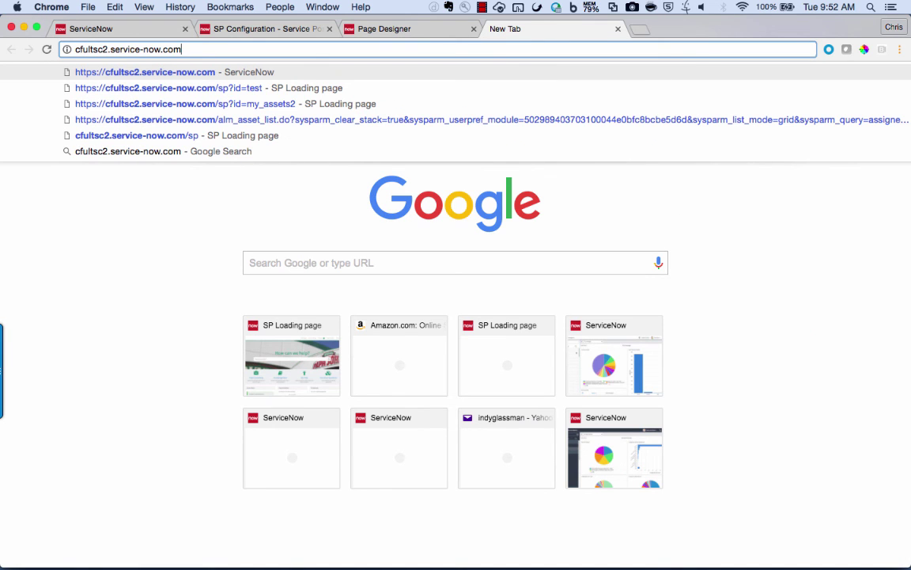
{"action": "key", "text": "Down"}
{"action": "key", "text": "Down"}
{"action": "key", "text": "BackSpace"}
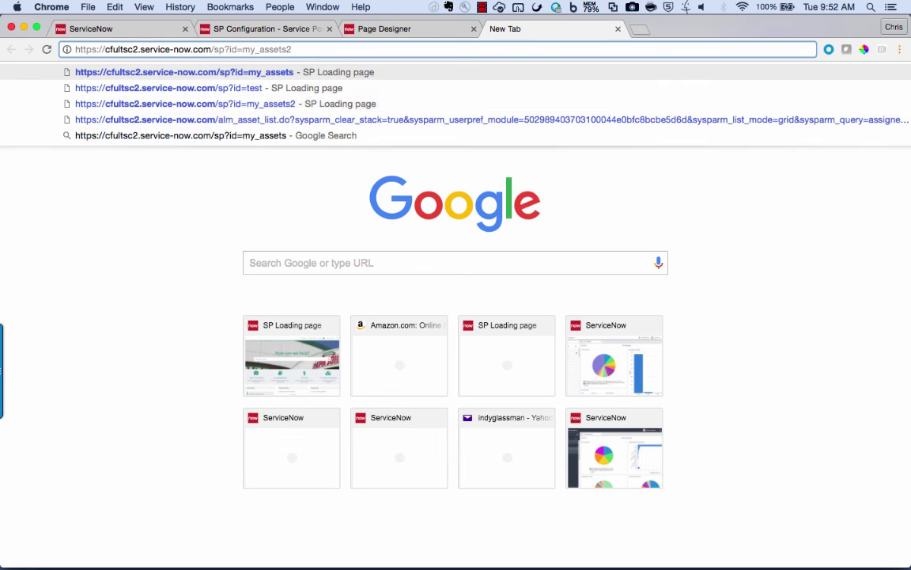
{"action": "key", "text": "Return"}
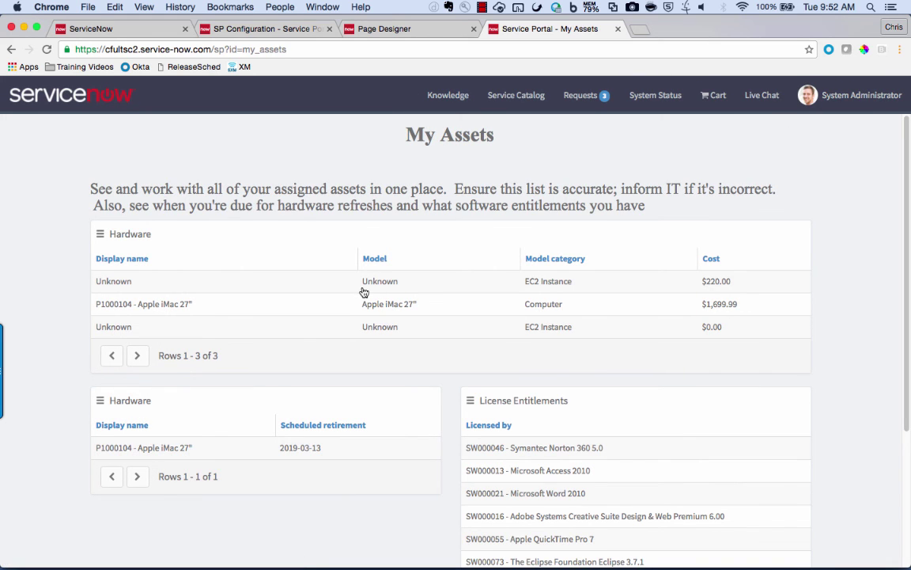
{"action": "scroll", "coordinate": [363, 293], "scroll_direction": "down", "scroll_amount": 5}
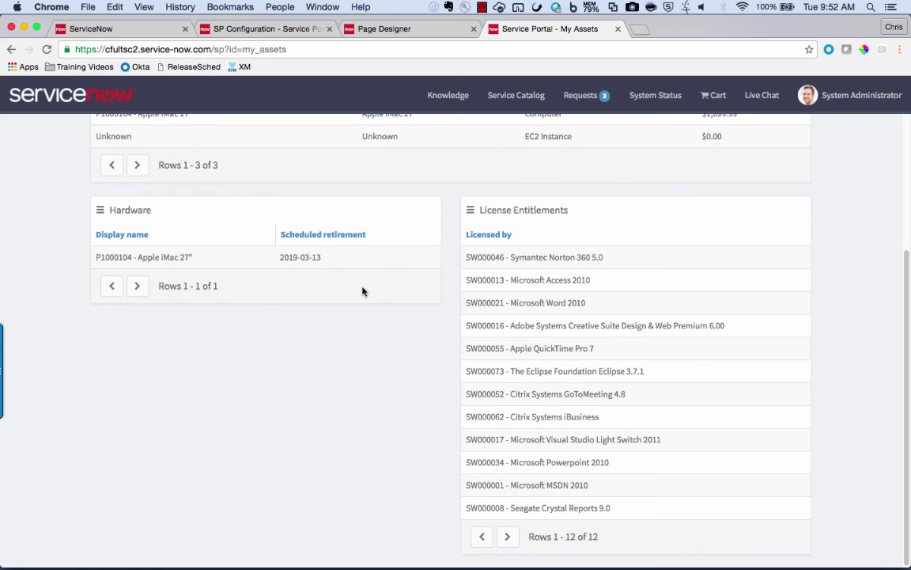